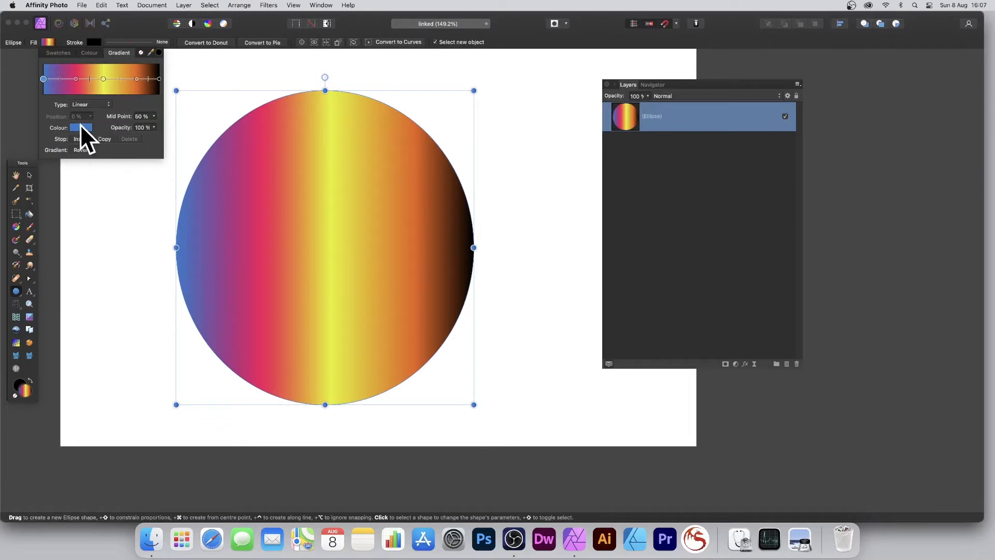
# Step: Browse the Gradients swatches, then close the Fill settings, keeping the blue-to-black multicolour gradient
pyautogui.click(64, 54)
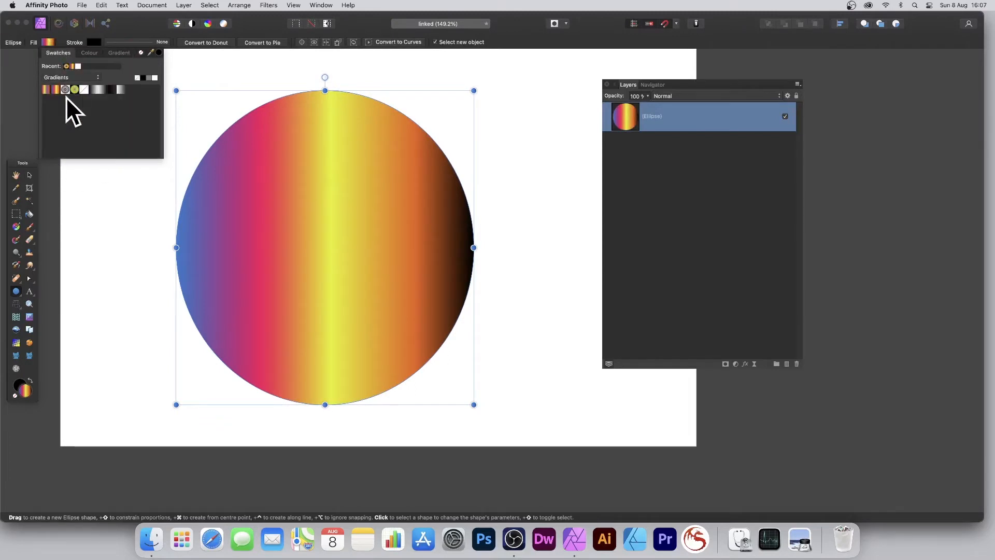
pyautogui.click(60, 77)
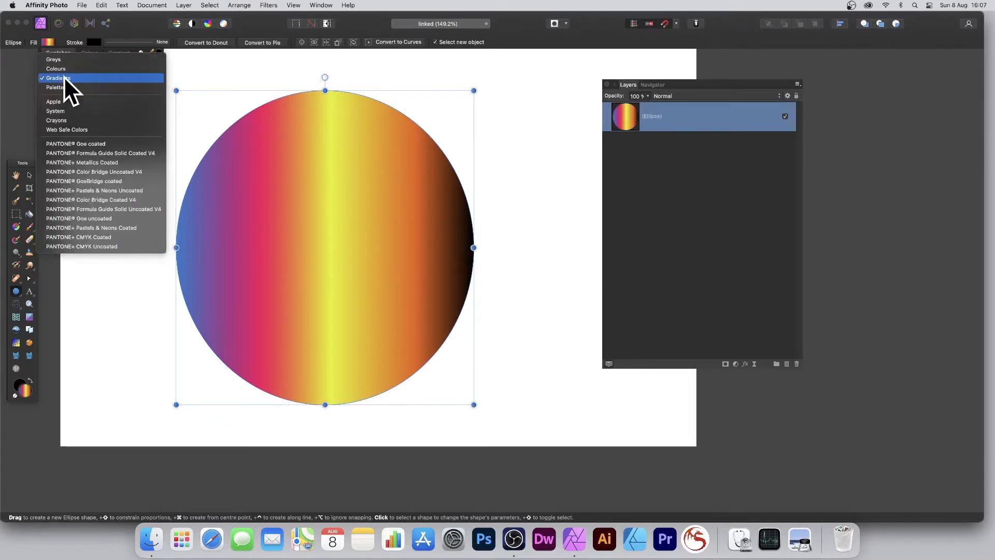
pyautogui.click(64, 77)
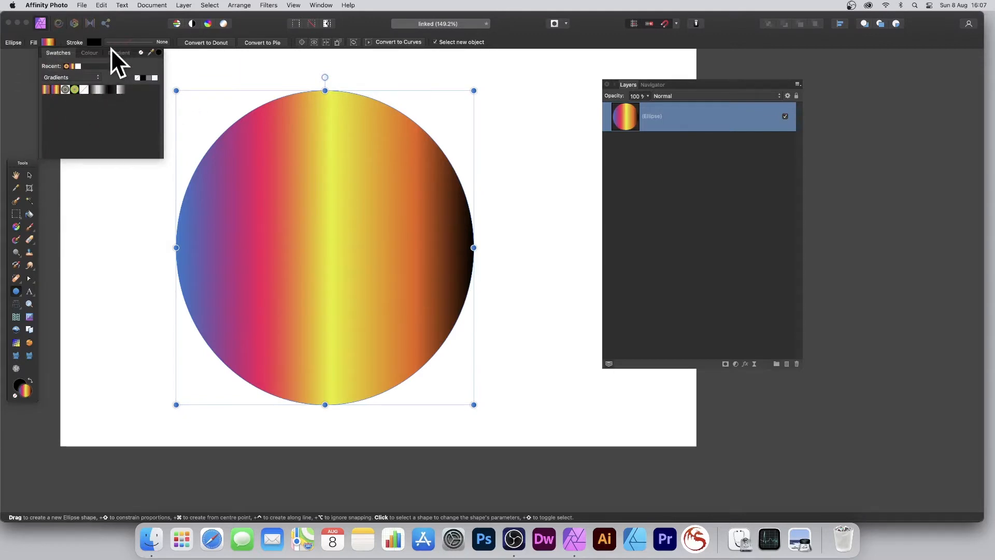
pyautogui.click(145, 24)
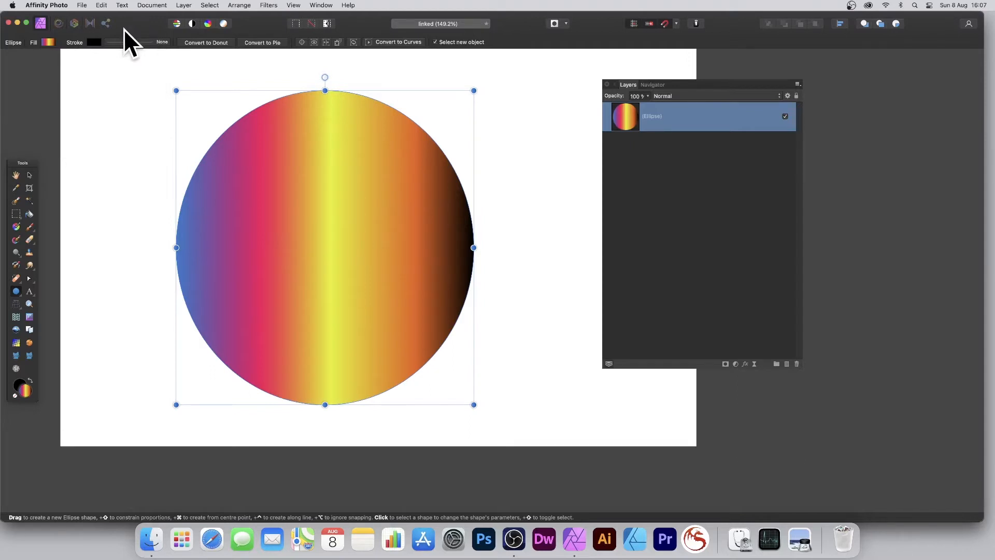
# Step: Rasterise the gradient ellipse into a pixel layer and add a linked duplicate above it
pyautogui.click(181, 6)
pyautogui.moveTo(181, 6)
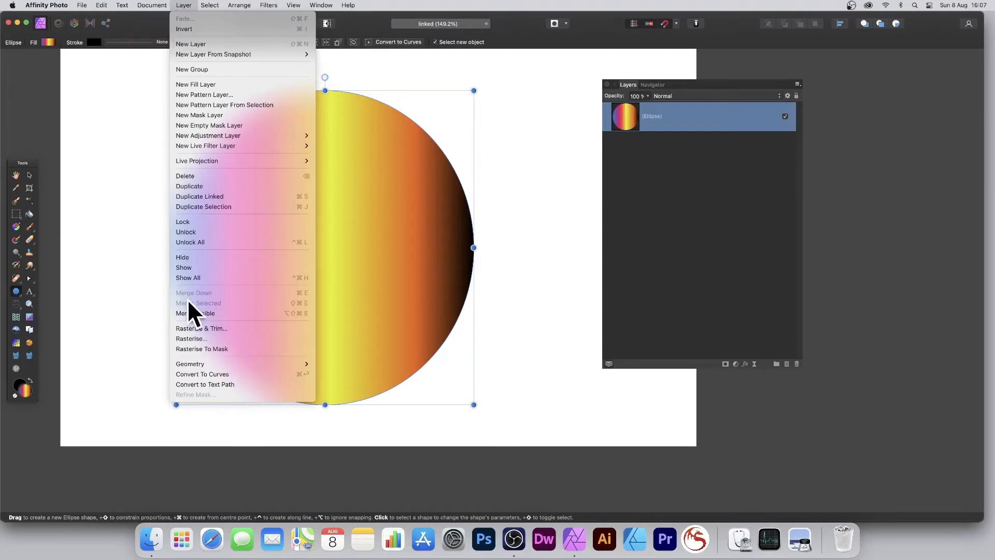
pyautogui.click(191, 339)
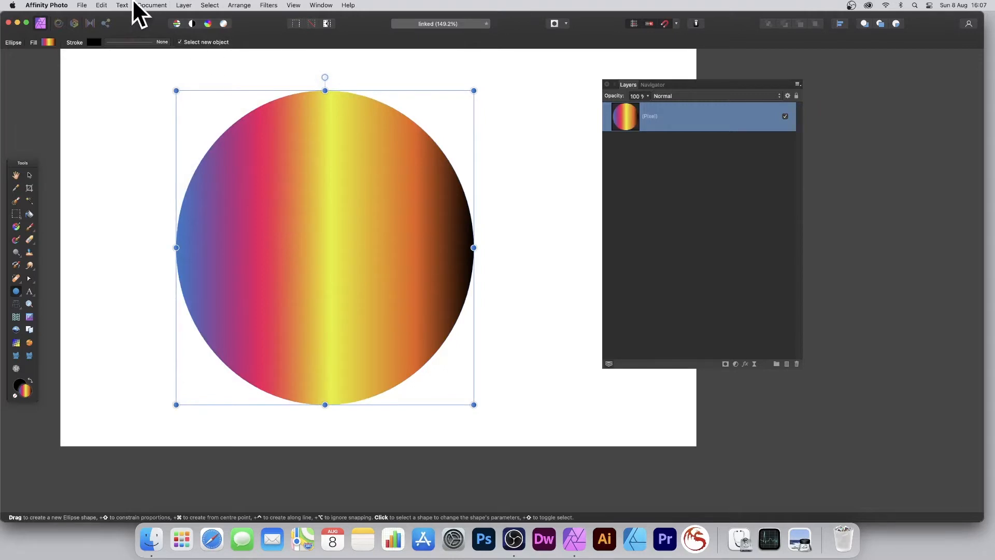
pyautogui.click(182, 5)
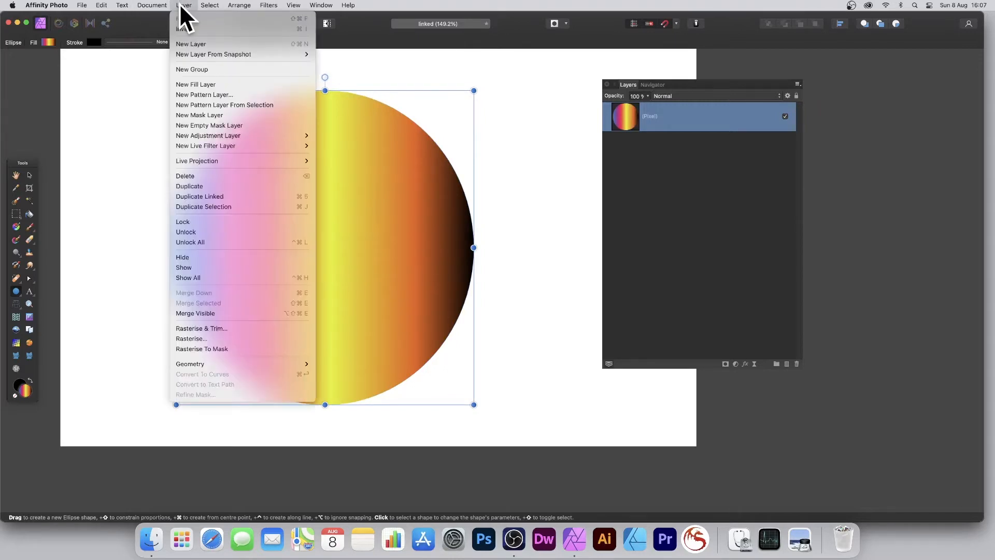
pyautogui.click(214, 197)
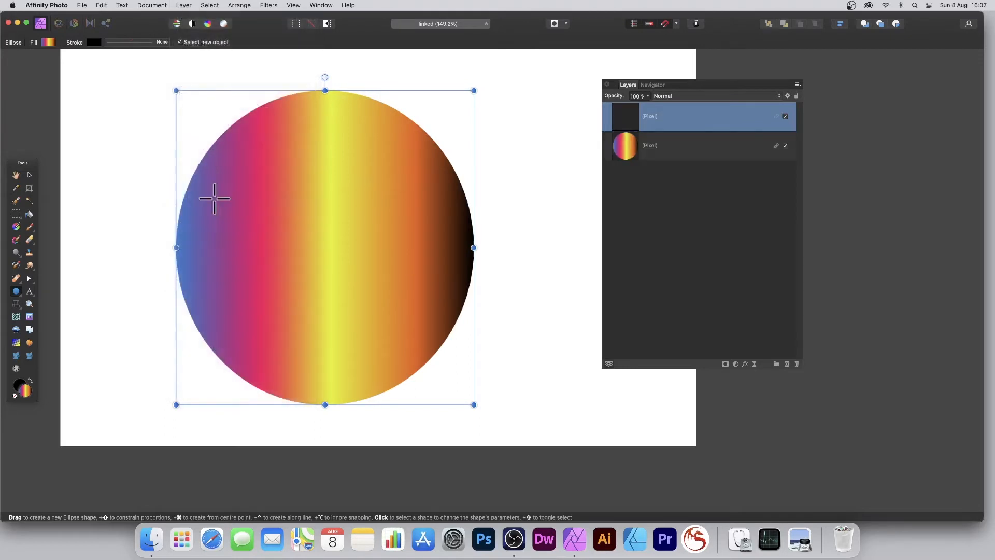
# Step: Shrink the duplicate toward the lower right, then repeat with Cmd+J to add ever-smaller copies
pyautogui.moveTo(176, 91); pyautogui.dragTo(192, 106)
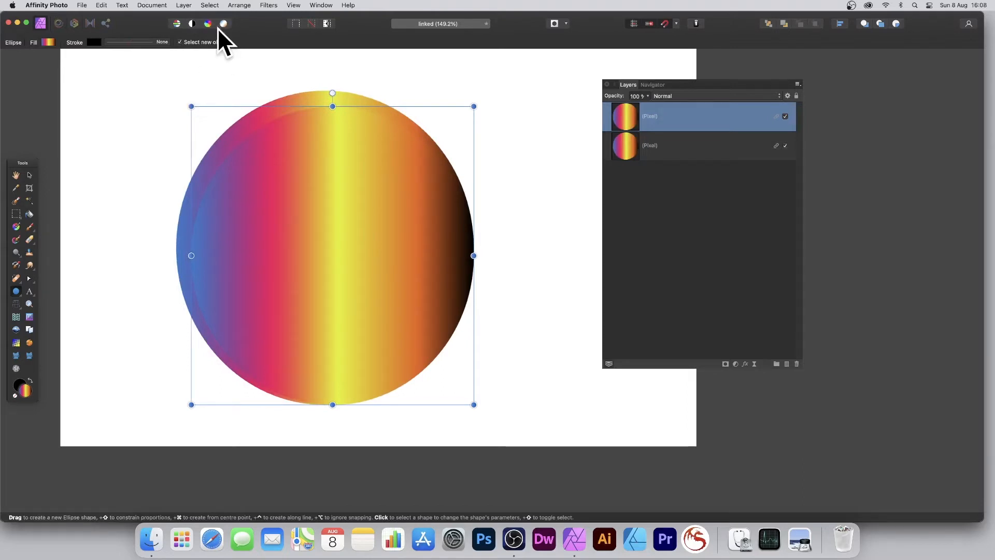
pyautogui.press('super+j')
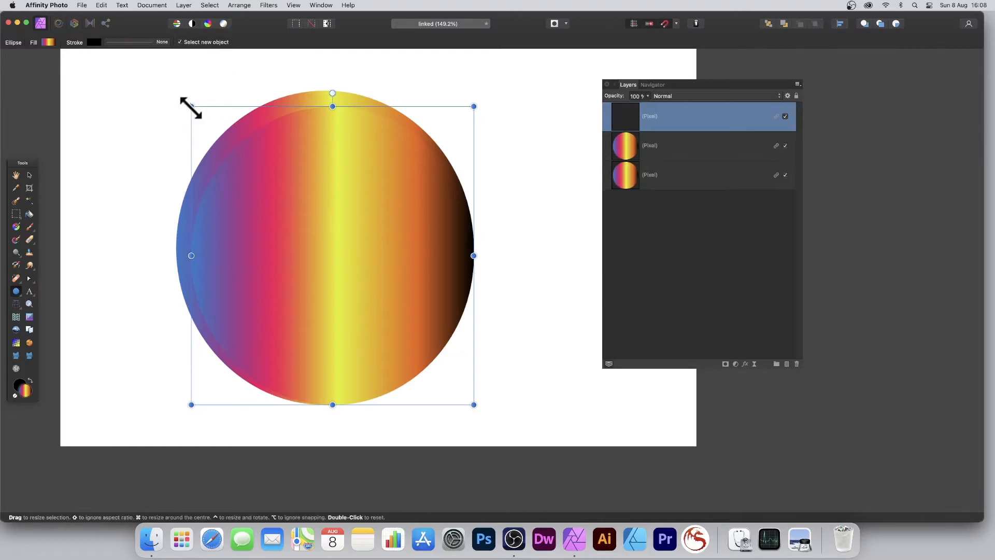
pyautogui.press('super+j')
pyautogui.press('super+j')
pyautogui.press('super+j')
pyautogui.press('super+j')
pyautogui.press('super+j')
pyautogui.press('super+j')
pyautogui.press('super+j')
pyautogui.moveTo(310, 231); pyautogui.dragTo(365, 290)
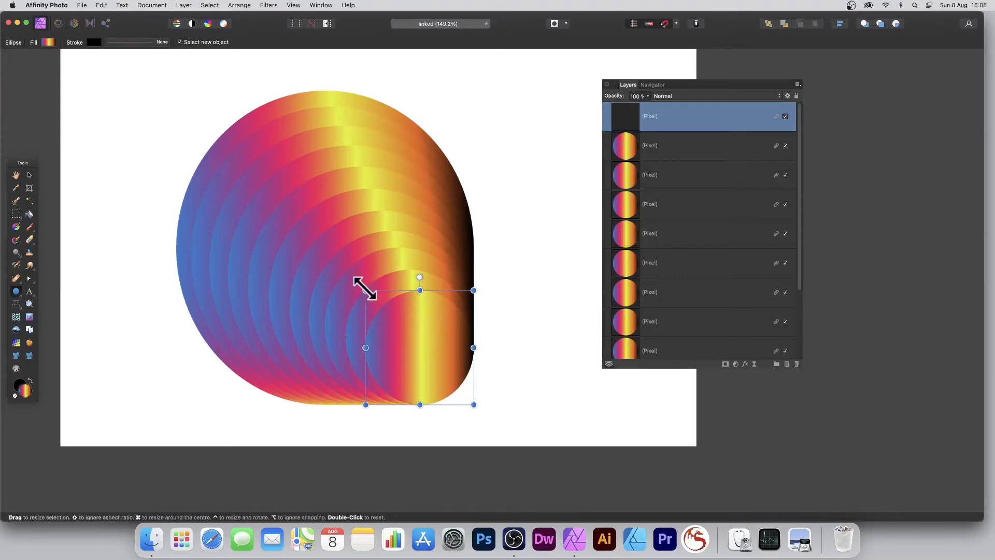
pyautogui.moveTo(365, 289); pyautogui.dragTo(379, 304)
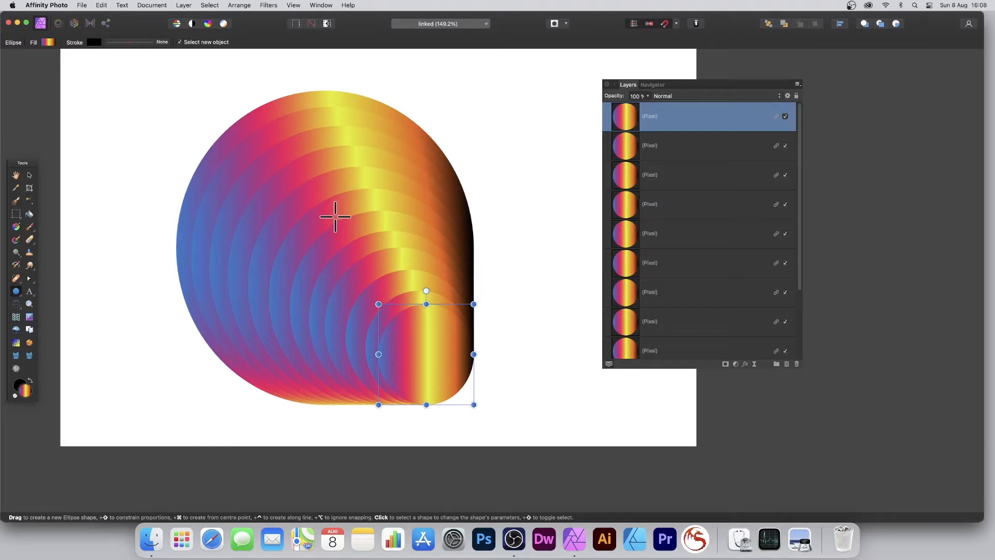
# Step: Start the Distort > Deform filter on the top layer and move its dialog beside the artwork
pyautogui.click(271, 3)
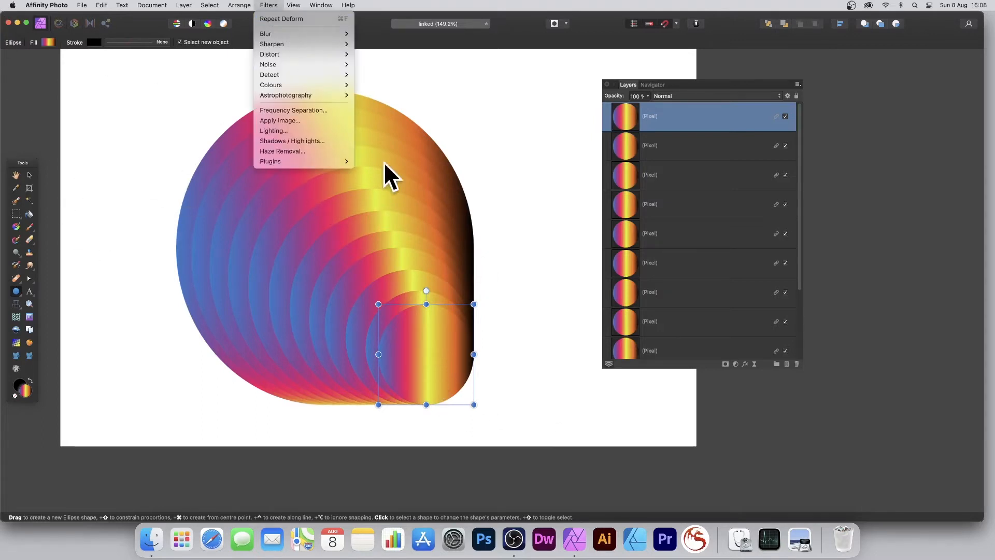
pyautogui.moveTo(297, 54)
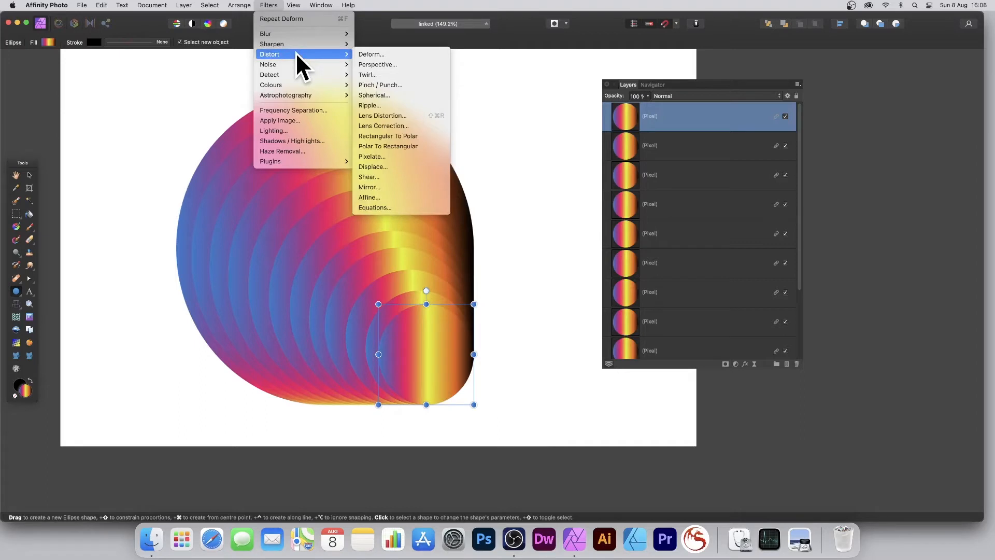
pyautogui.click(366, 54)
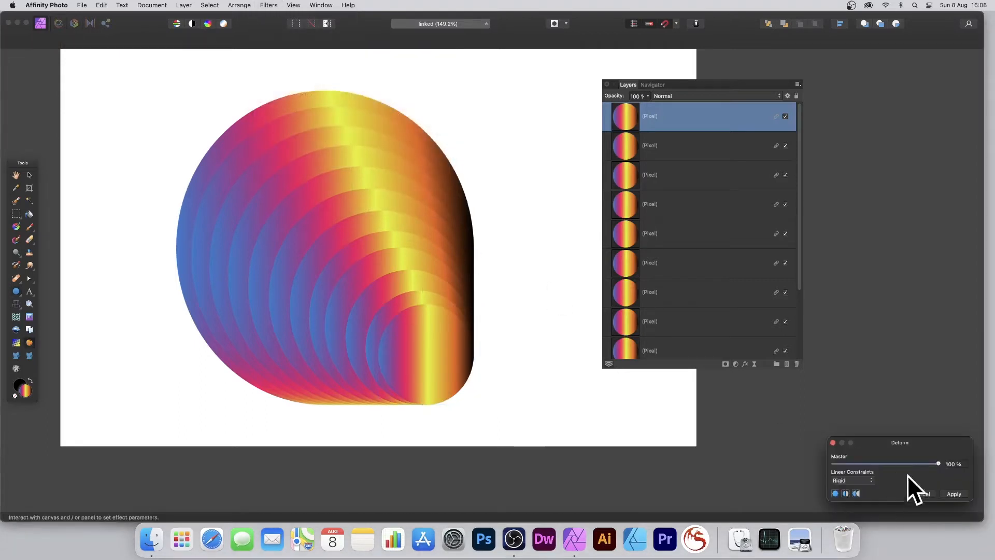
pyautogui.moveTo(907, 477); pyautogui.dragTo(524, 231)
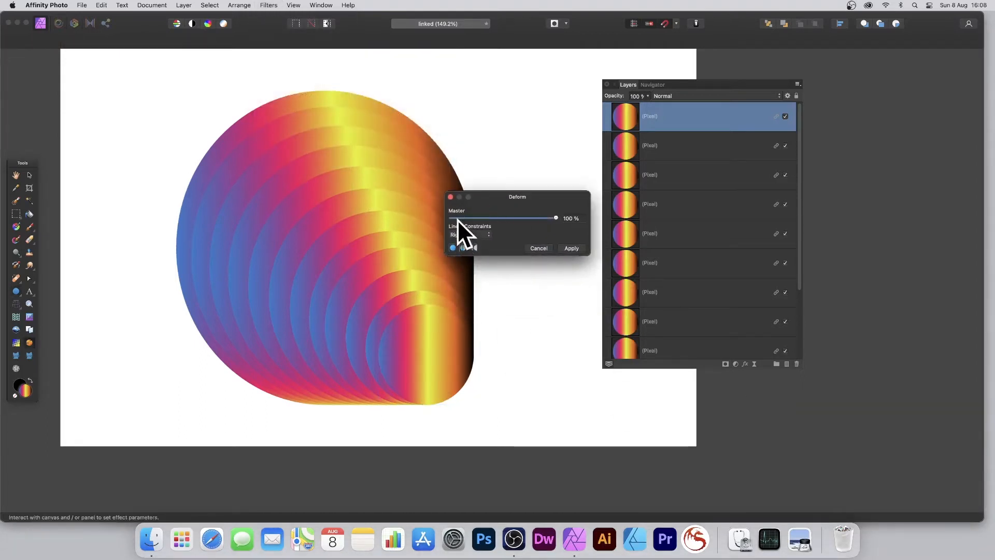
# Step: Place a ring of fifteen pins around the smallest circle's outline
pyautogui.click(407, 319)
pyautogui.click(392, 330)
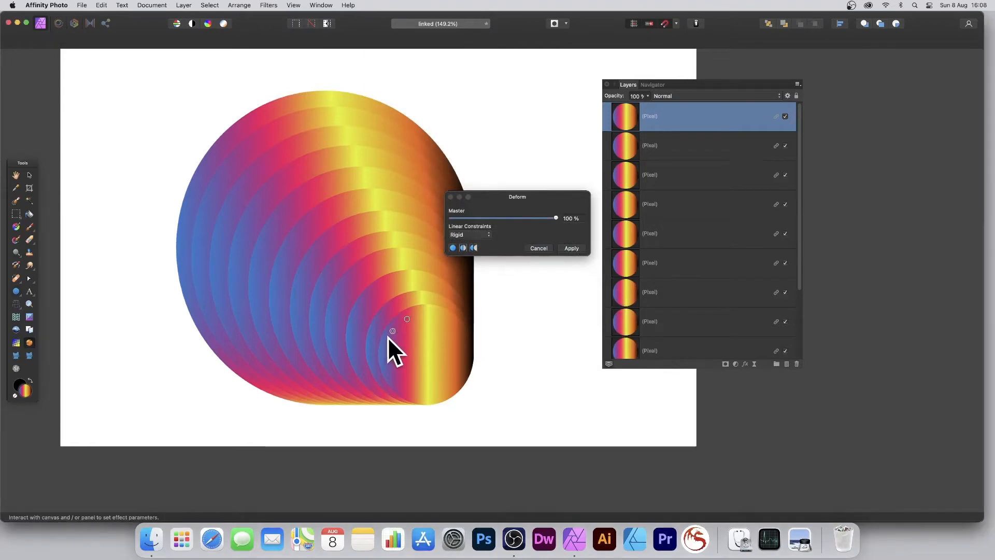
pyautogui.click(385, 342)
pyautogui.click(386, 354)
pyautogui.click(386, 370)
pyautogui.click(395, 382)
pyautogui.click(406, 390)
pyautogui.click(414, 395)
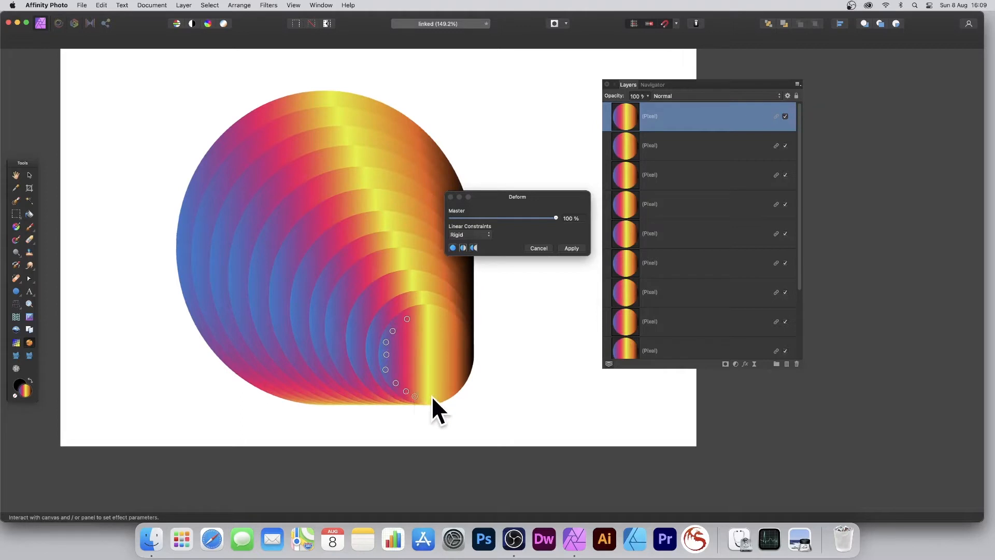
pyautogui.click(431, 397)
pyautogui.click(450, 391)
pyautogui.click(466, 368)
pyautogui.click(462, 332)
pyautogui.click(453, 321)
pyautogui.click(438, 312)
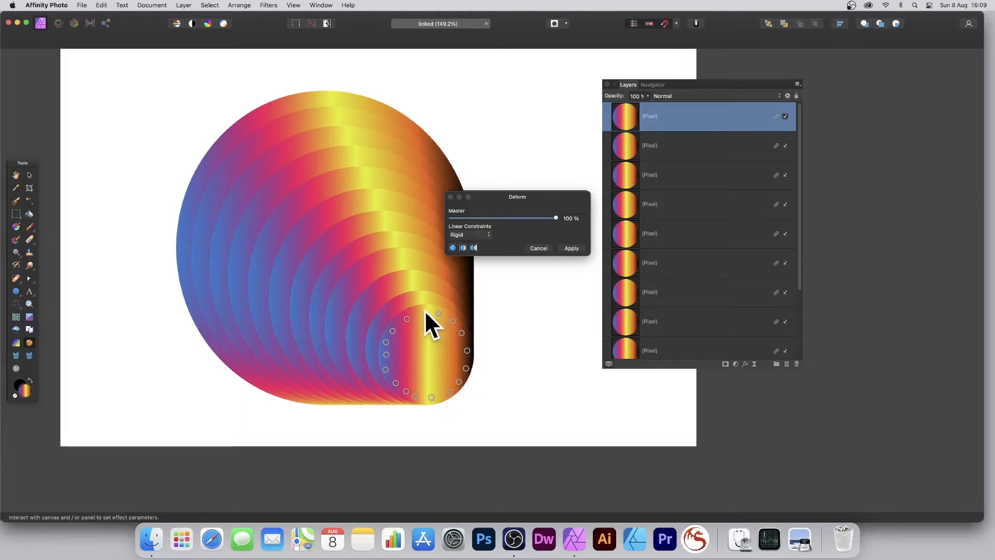
pyautogui.click(424, 311)
# Step: Drag six points outward into trails leftward, lower right and upper right, then apply the deform
pyautogui.moveTo(426, 352)
pyautogui.mouseDown()
pyautogui.moveTo(331, 295)
pyautogui.moveTo(377, 326)
pyautogui.moveTo(338, 301)
pyautogui.moveTo(353, 311)
pyautogui.mouseUp()
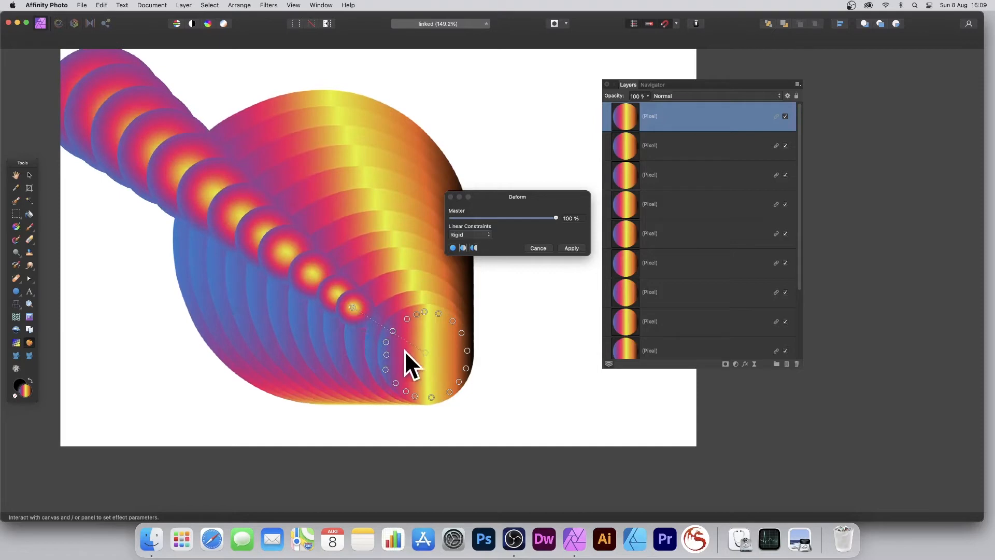
pyautogui.moveTo(410, 349); pyautogui.dragTo(349, 344)
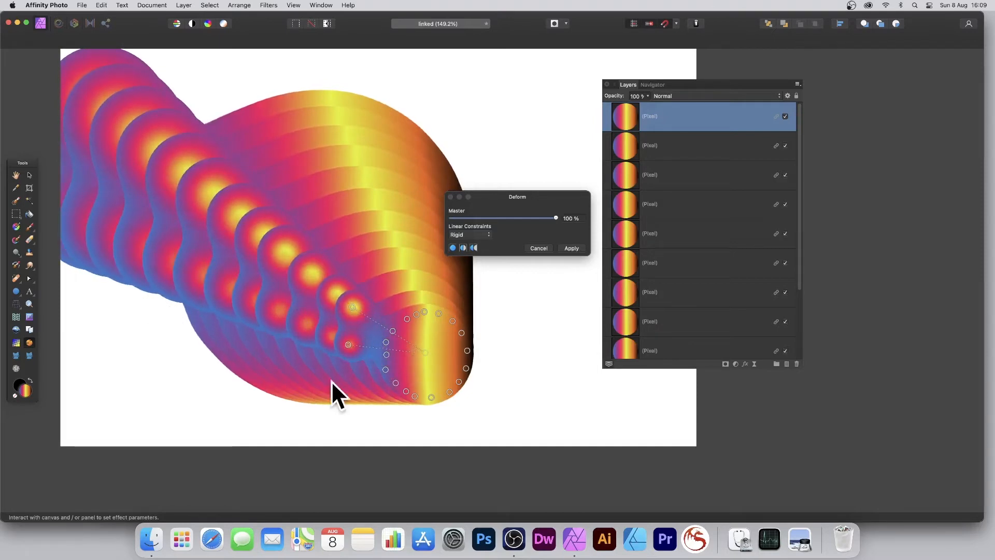
pyautogui.moveTo(415, 366); pyautogui.dragTo(306, 386)
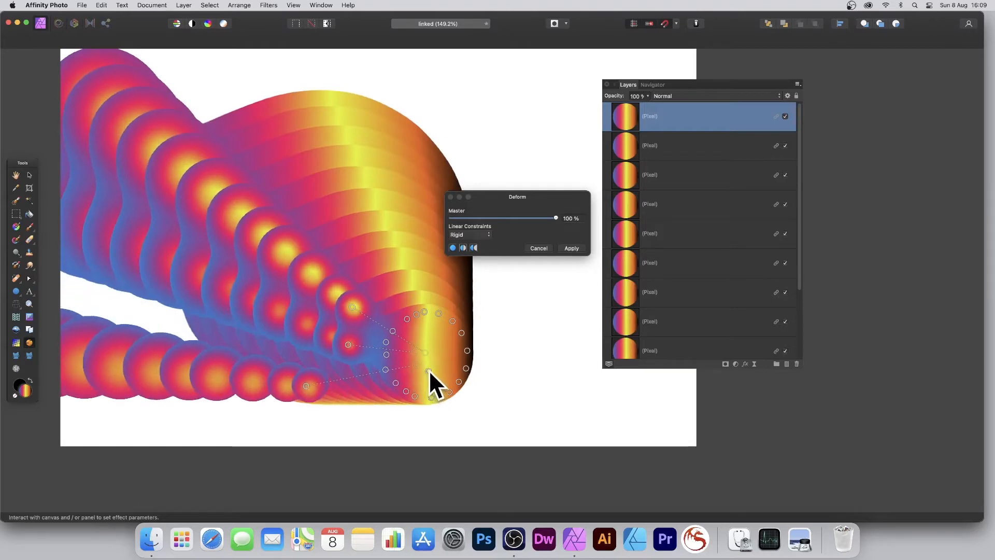
pyautogui.moveTo(428, 369); pyautogui.dragTo(360, 422)
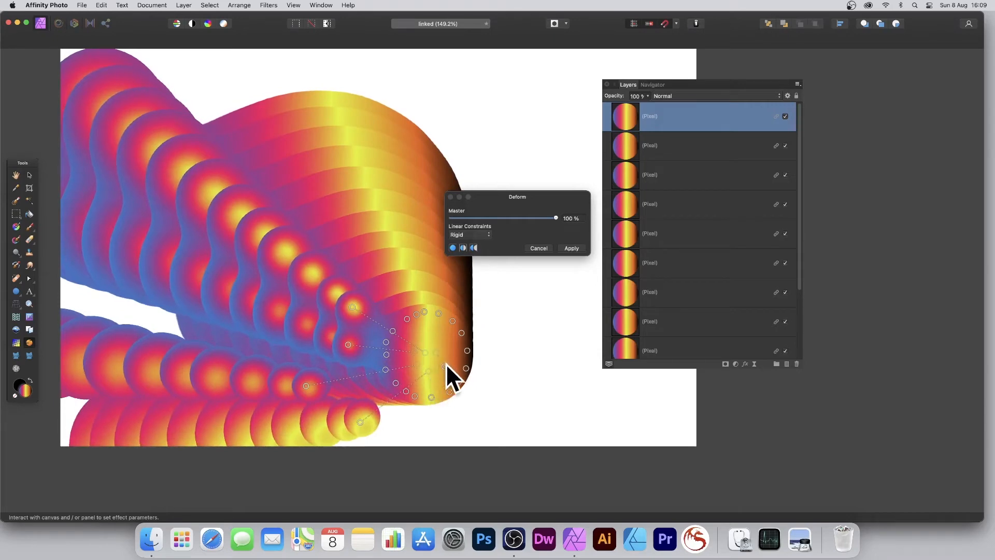
pyautogui.moveTo(446, 362); pyautogui.dragTo(487, 409)
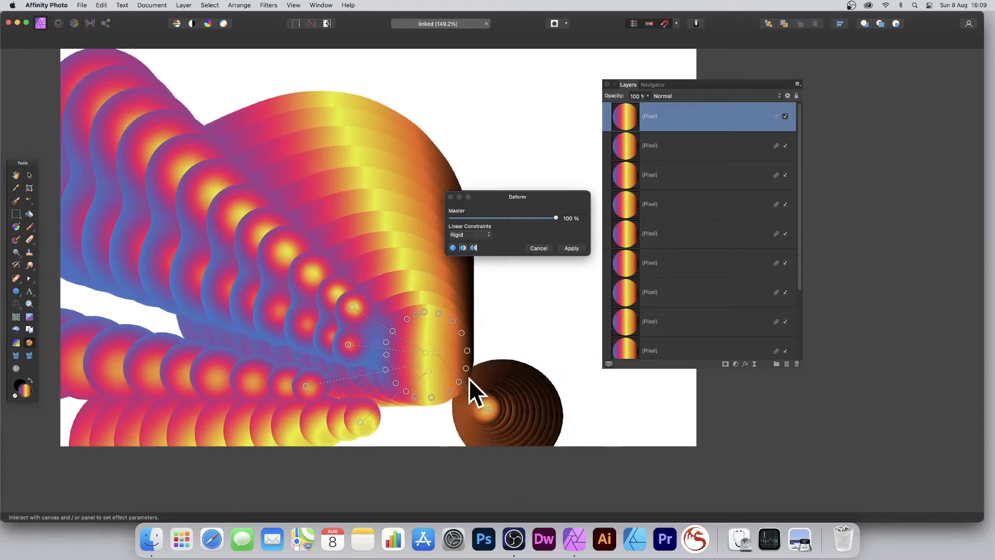
pyautogui.moveTo(434, 350); pyautogui.dragTo(496, 310)
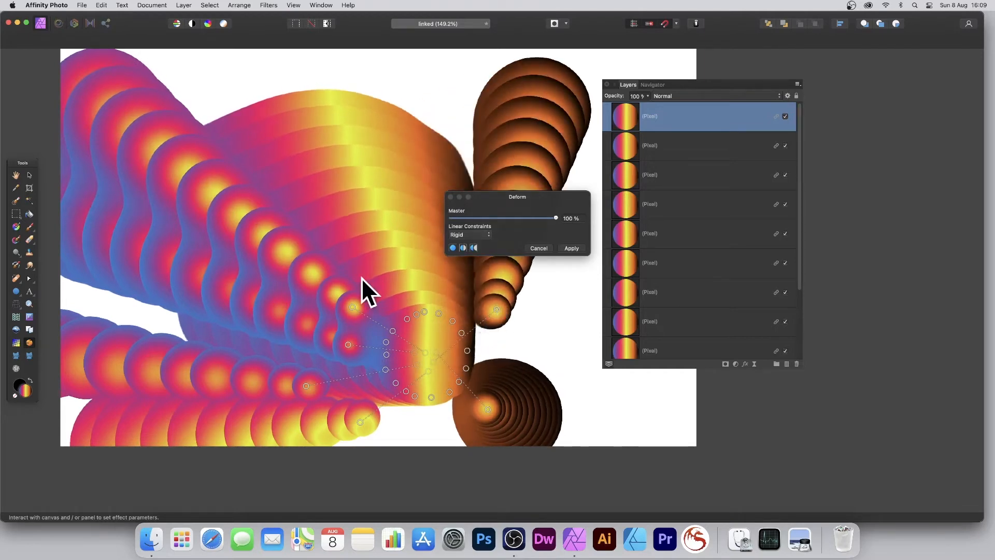
pyautogui.click(572, 249)
# Step: Undo the deform, then select all twelve circles and centre them horizontally and vertically into concentric rings
pyautogui.press('m')
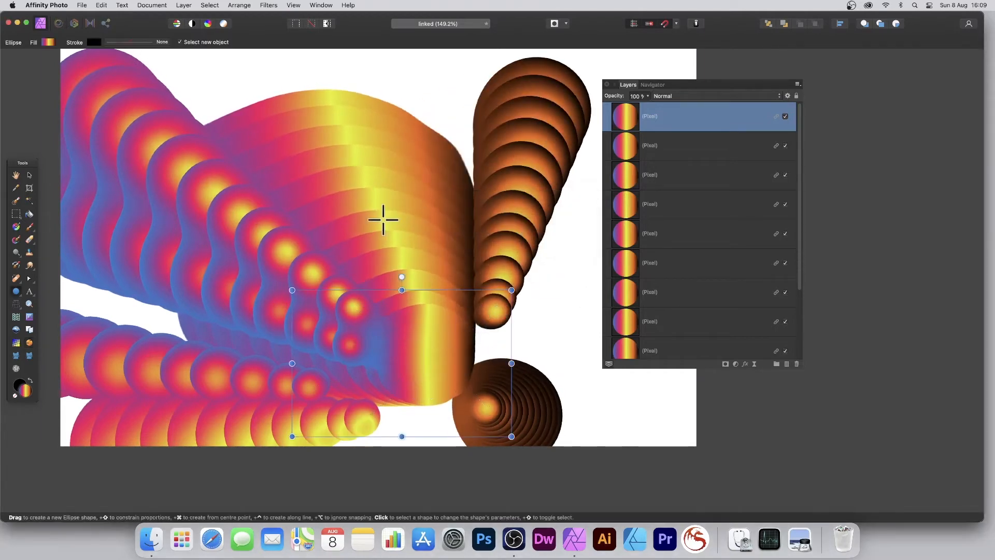
pyautogui.press('super+z')
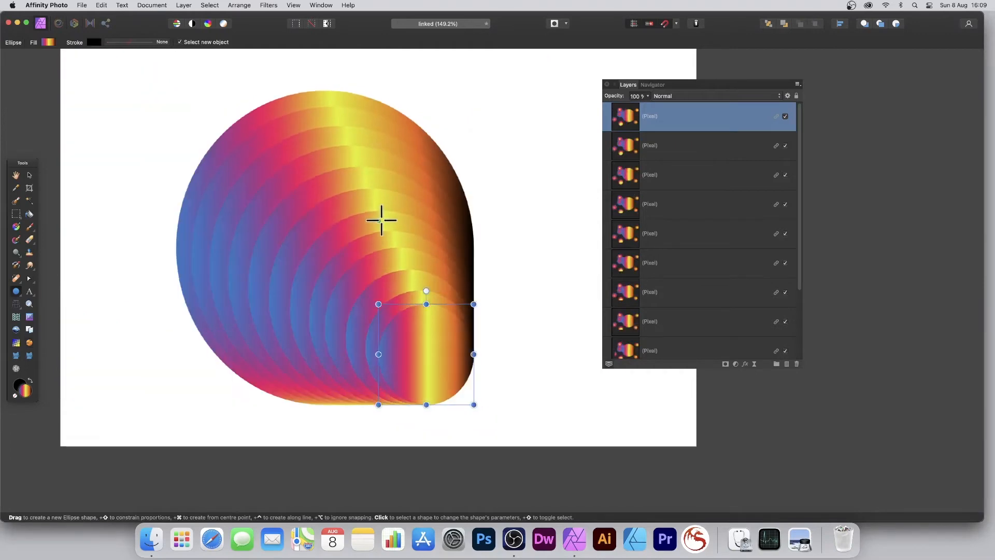
pyautogui.click(29, 175)
pyautogui.moveTo(168, 74); pyautogui.dragTo(585, 485)
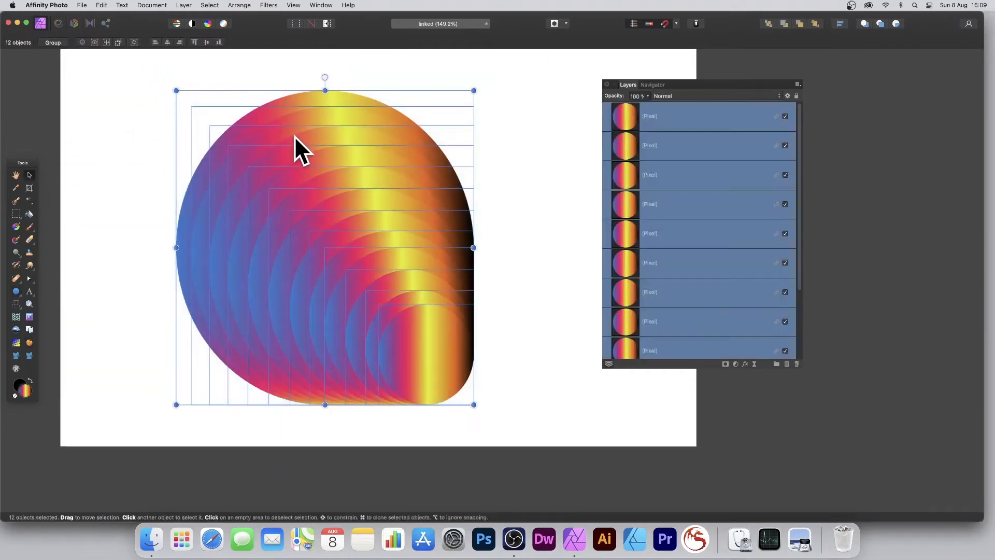
pyautogui.click(168, 42)
pyautogui.click(206, 43)
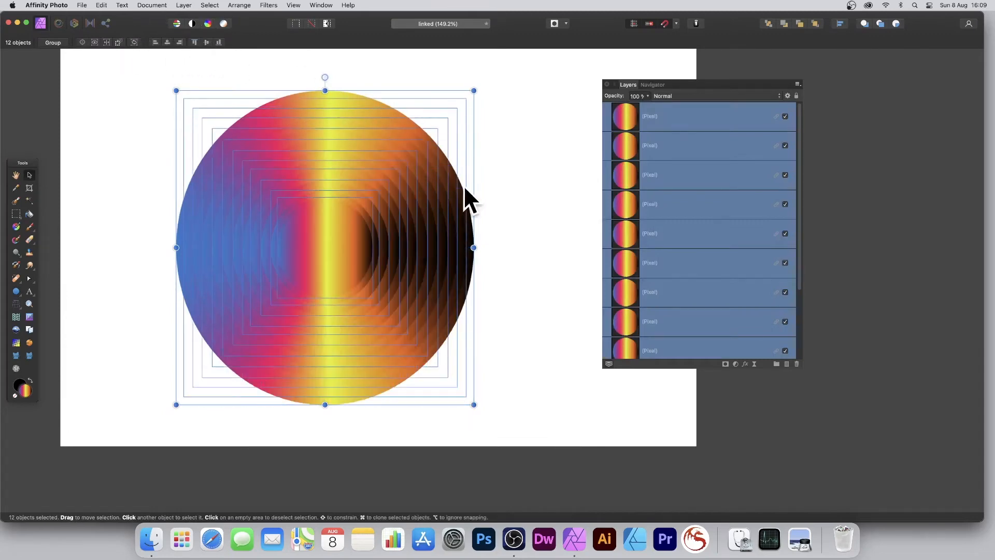
# Step: Select only the small top ring layer at the disc's centre
pyautogui.click(498, 196)
pyautogui.click(366, 208)
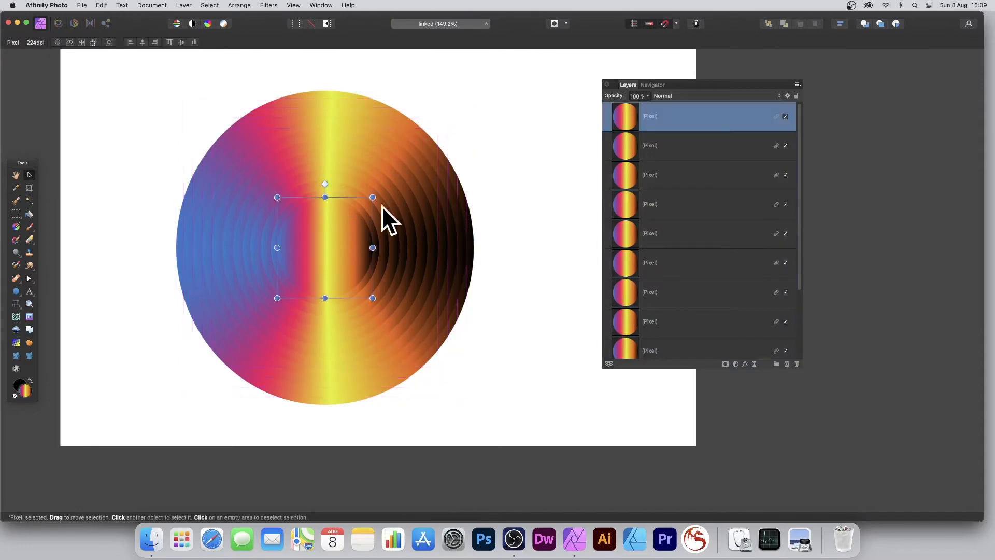
pyautogui.click(432, 139)
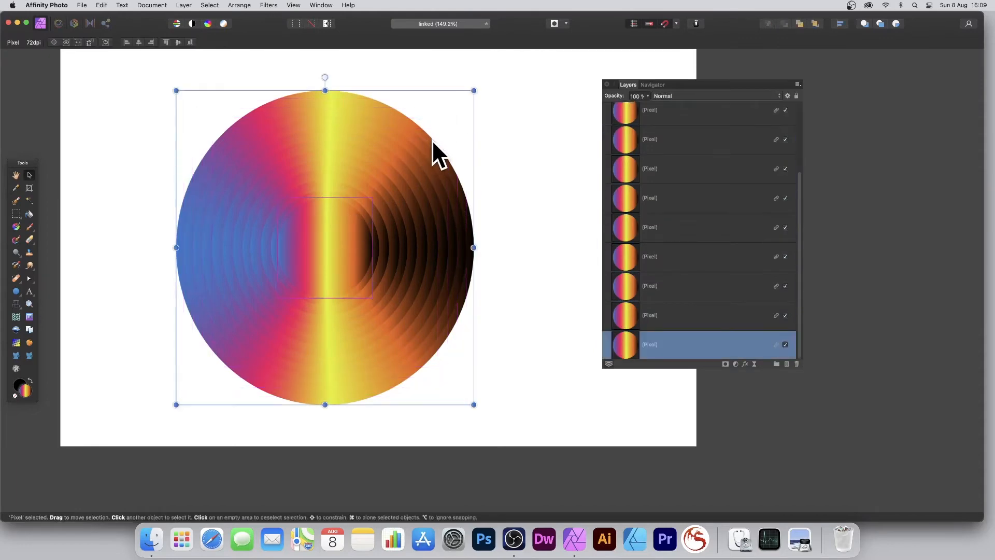
pyautogui.click(348, 234)
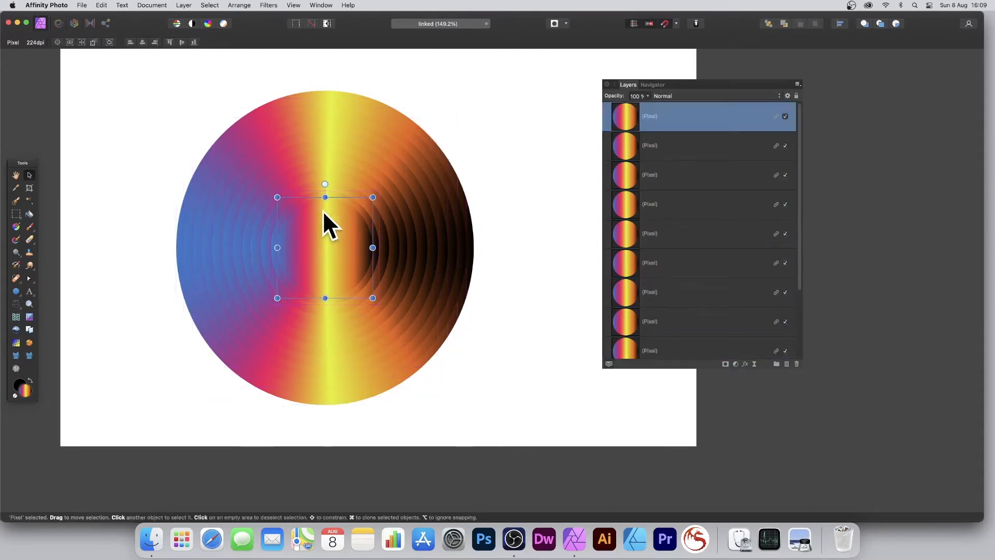
pyautogui.hscroll(2, 306, 203)
pyautogui.scroll(-2, 306, 203)
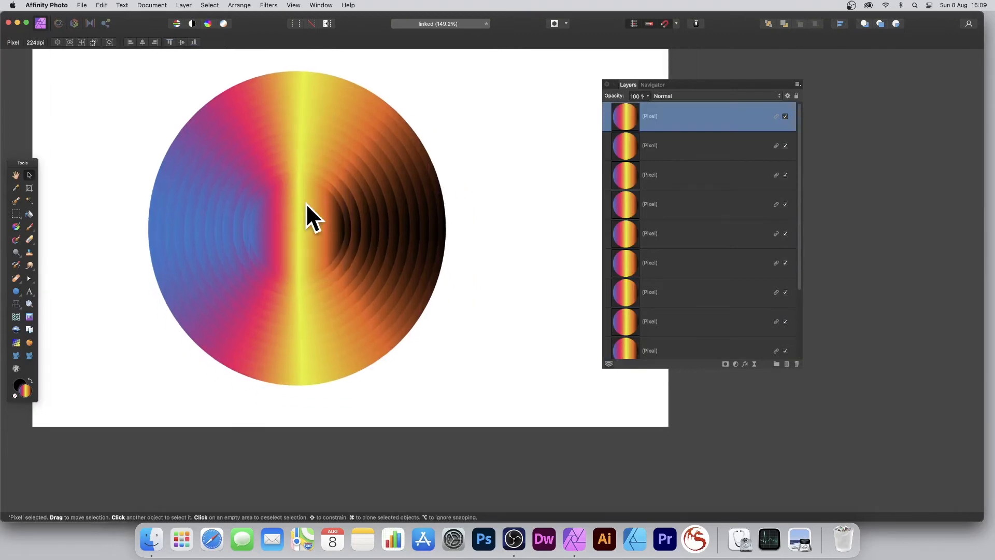
pyautogui.scroll(3, 358, 256)
pyautogui.hscroll(-2, 360, 256)
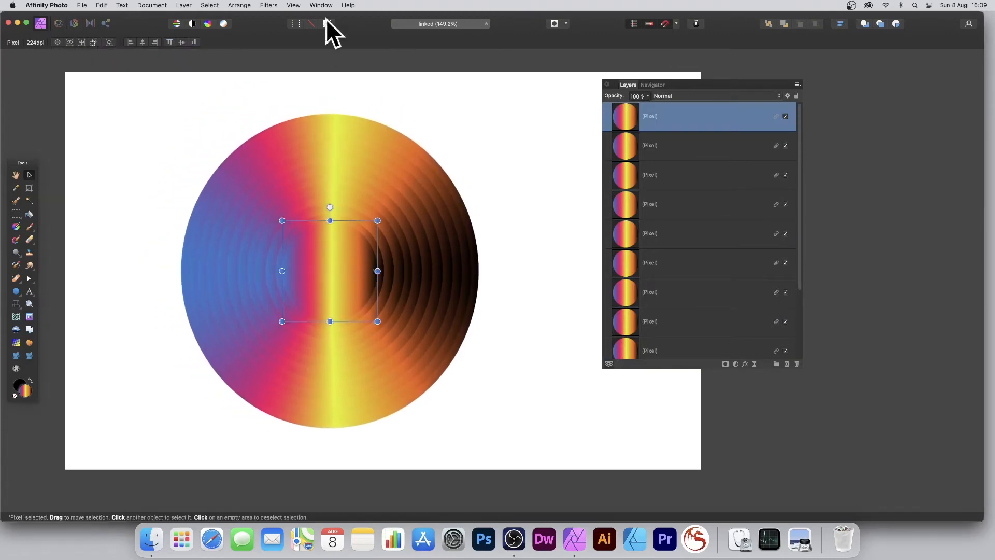
pyautogui.click(268, 4)
# Step: Start Deform on the top ring layer and place a ring of points around the disc centre
pyautogui.moveTo(275, 54)
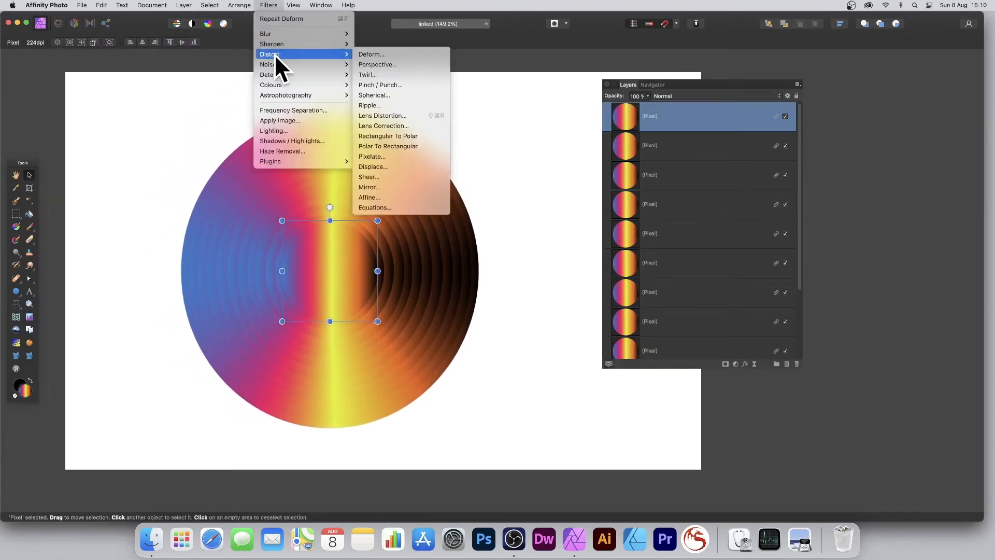
pyautogui.click(372, 54)
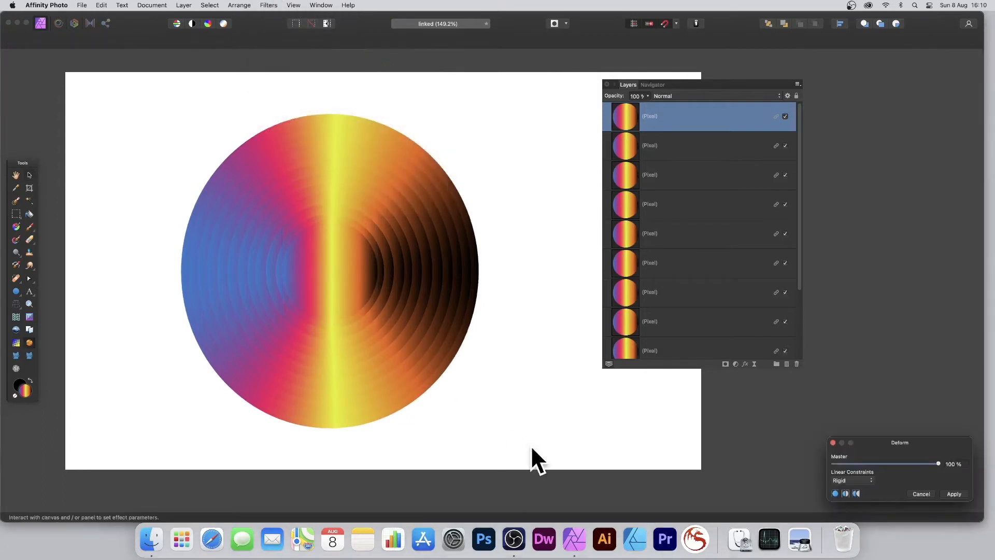
pyautogui.moveTo(875, 443); pyautogui.dragTo(483, 266)
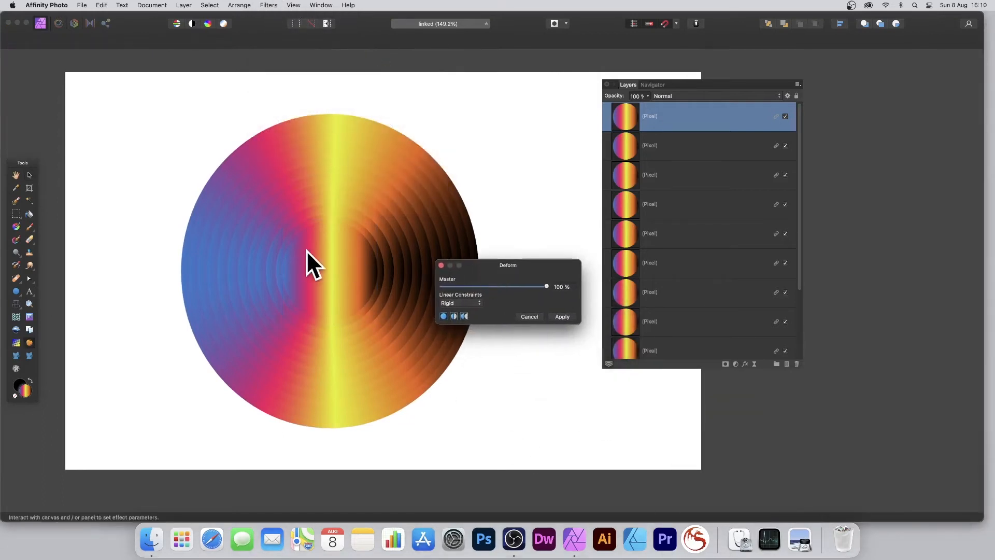
pyautogui.click(305, 239)
pyautogui.click(298, 251)
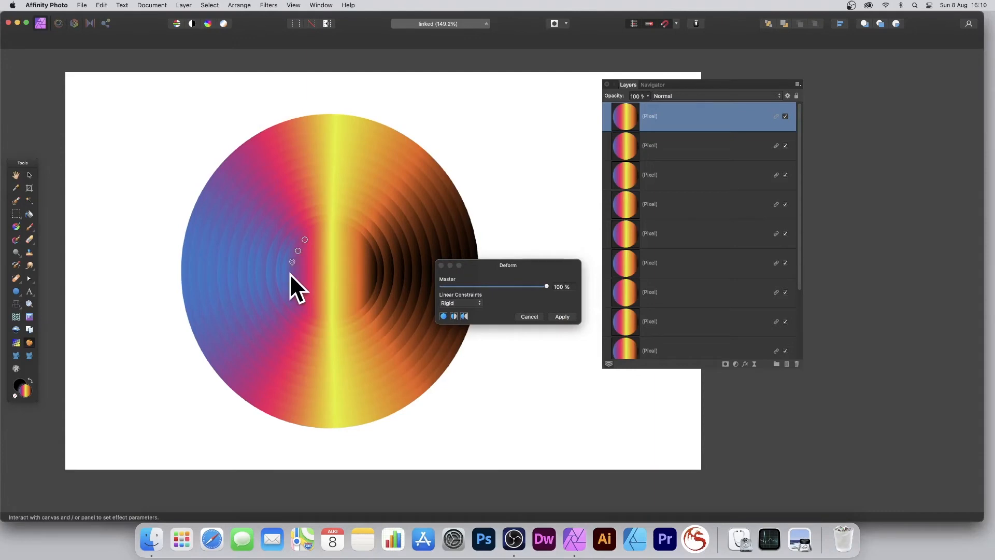
pyautogui.click(289, 275)
pyautogui.click(327, 224)
pyautogui.click(317, 267)
# Step: Pull arms of circles out to the left, lower left and lower right
pyautogui.moveTo(316, 266); pyautogui.dragTo(245, 231)
pyautogui.moveTo(315, 275); pyautogui.dragTo(234, 290)
pyautogui.click(322, 283)
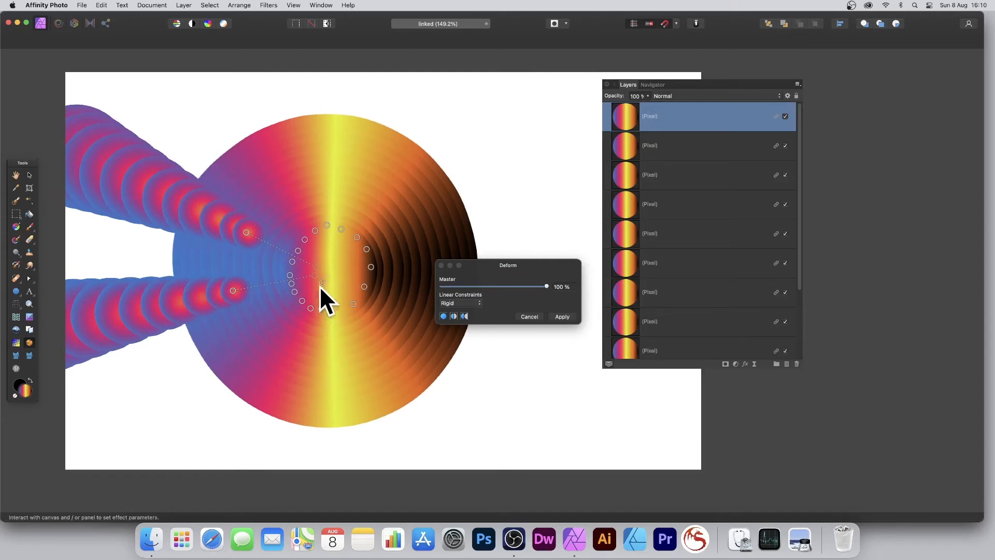
pyautogui.moveTo(321, 284); pyautogui.dragTo(266, 356)
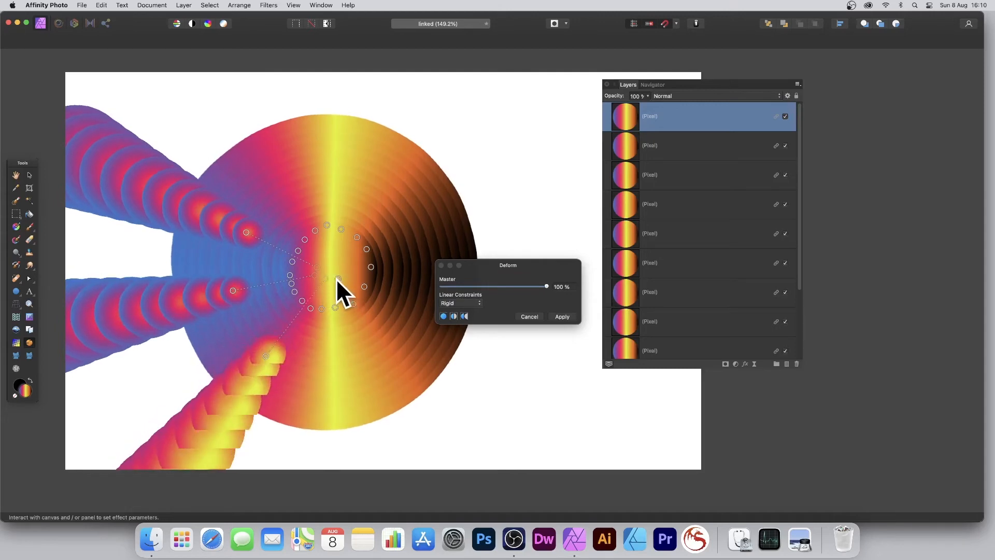
pyautogui.moveTo(337, 278); pyautogui.dragTo(414, 364)
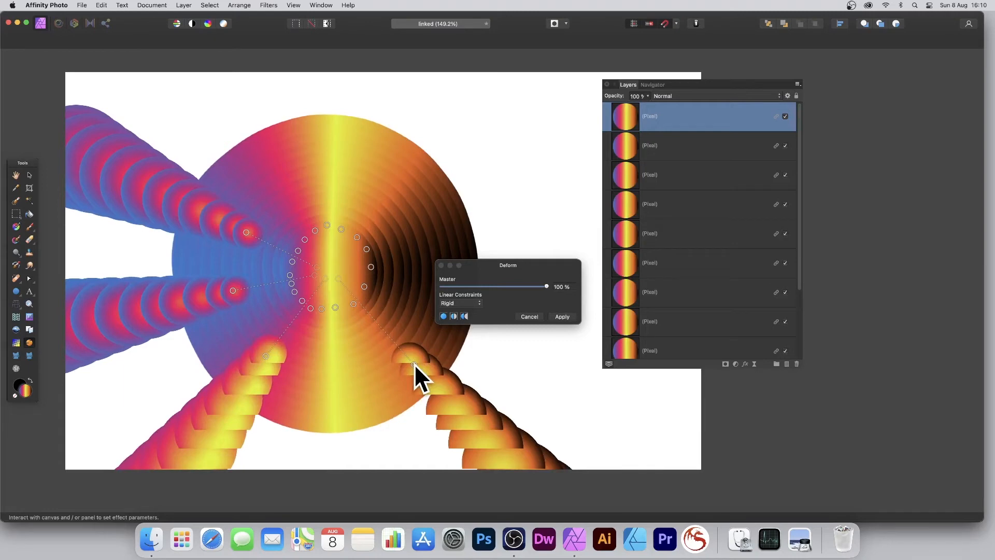
# Step: Pull further arms toward the upper right, the top edge and the upper left
pyautogui.scroll(-2, 415, 363)
pyautogui.hscroll(2, 414, 363)
pyautogui.hscroll(-2, 454, 400)
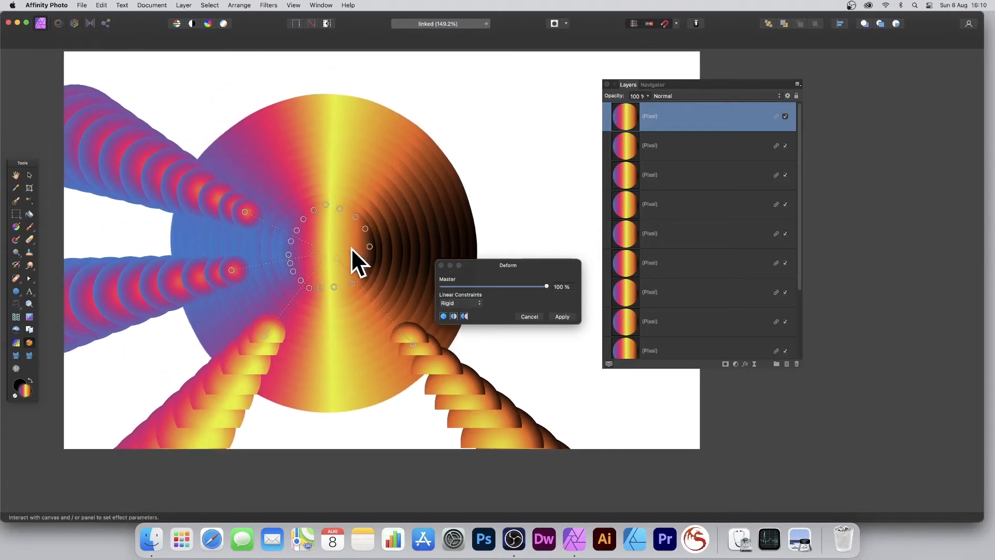
pyautogui.moveTo(342, 247); pyautogui.dragTo(444, 199)
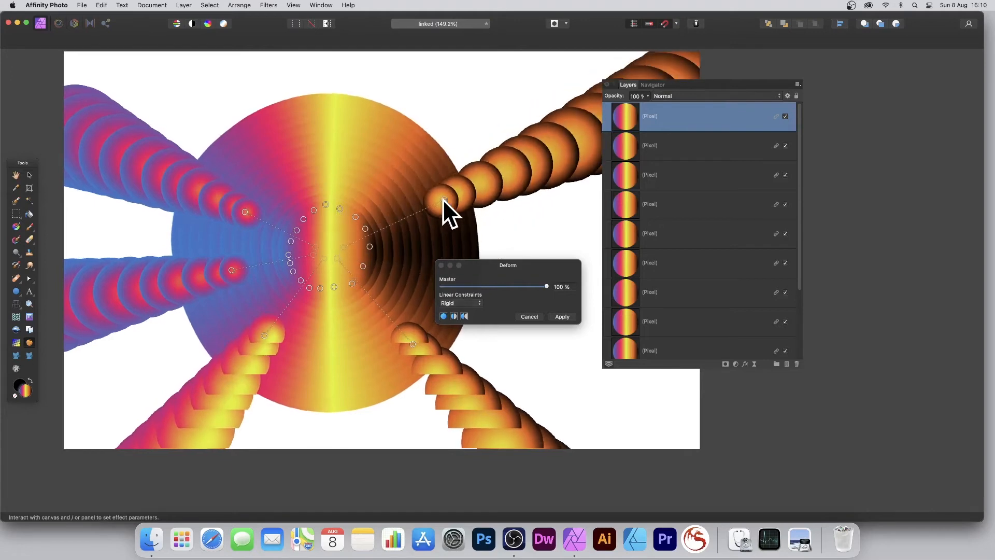
pyautogui.moveTo(332, 233); pyautogui.dragTo(345, 154)
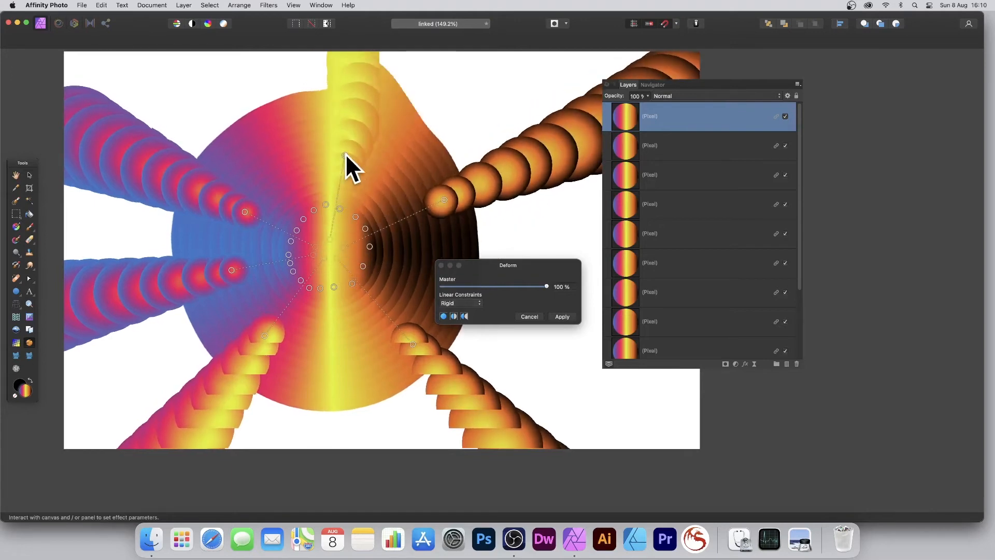
pyautogui.moveTo(320, 234); pyautogui.dragTo(271, 173)
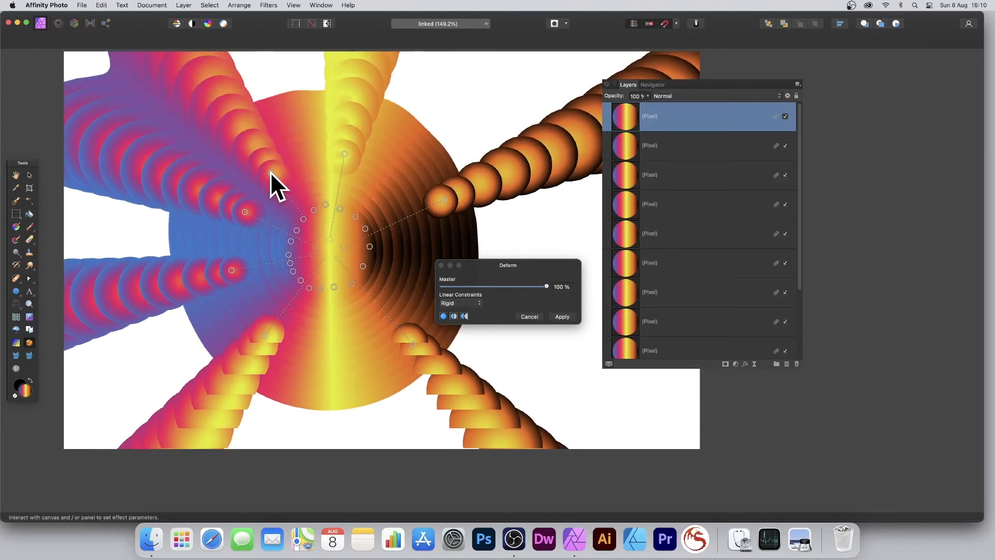
pyautogui.click(458, 302)
# Step: Try Similarity constraints, return to Rigid, pull out arms lower right and upper right, then apply
pyautogui.click(458, 312)
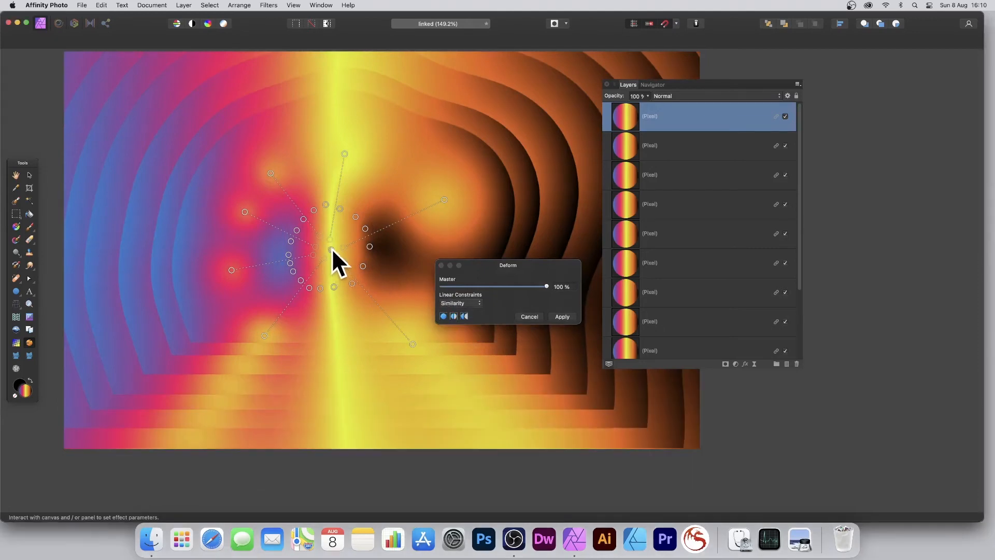
pyautogui.moveTo(333, 251); pyautogui.dragTo(437, 364)
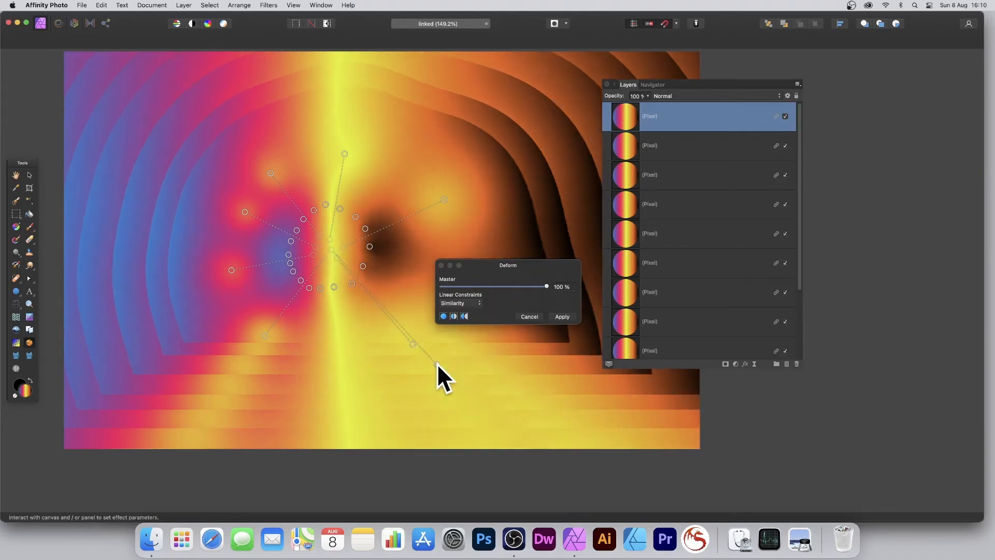
pyautogui.click(471, 301)
pyautogui.click(467, 294)
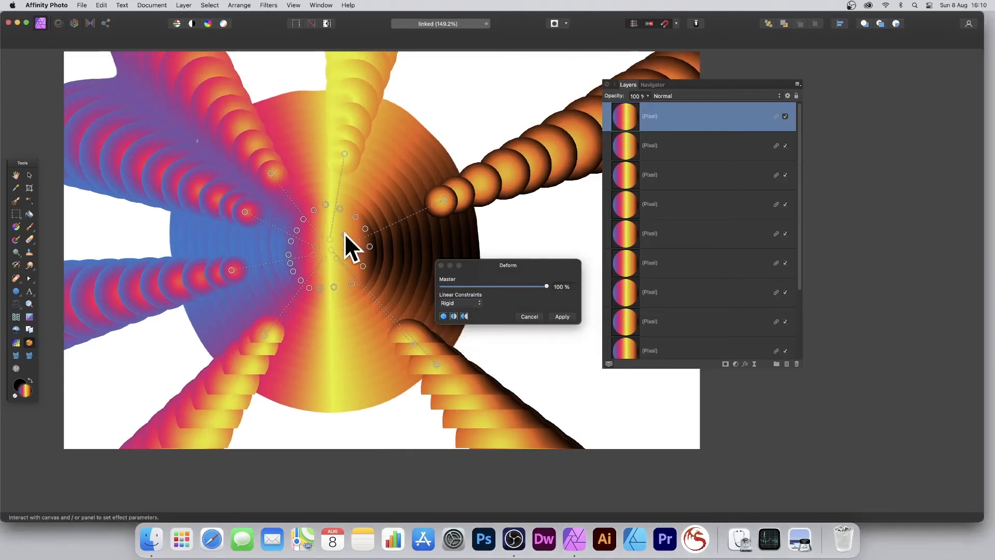
pyautogui.moveTo(344, 234); pyautogui.dragTo(397, 195)
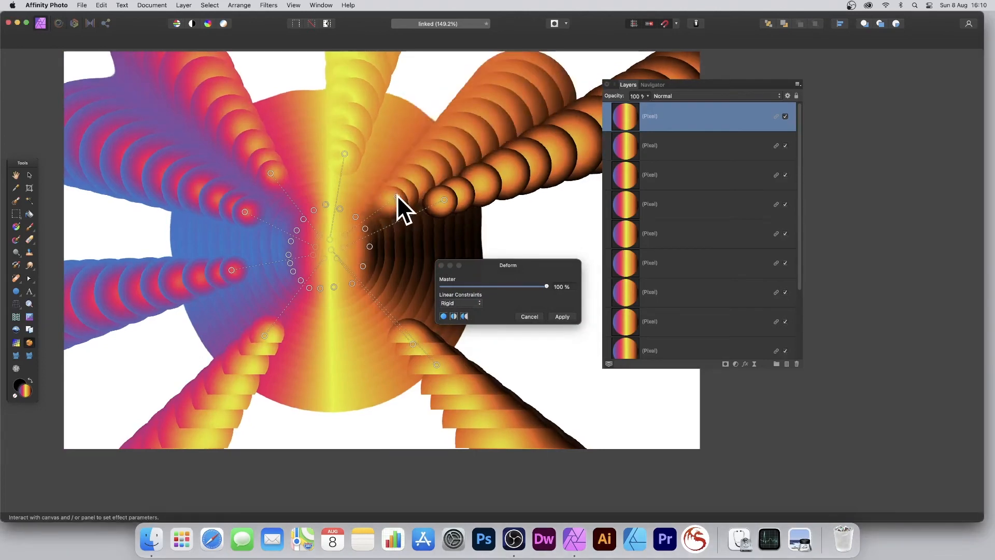
pyautogui.click(564, 317)
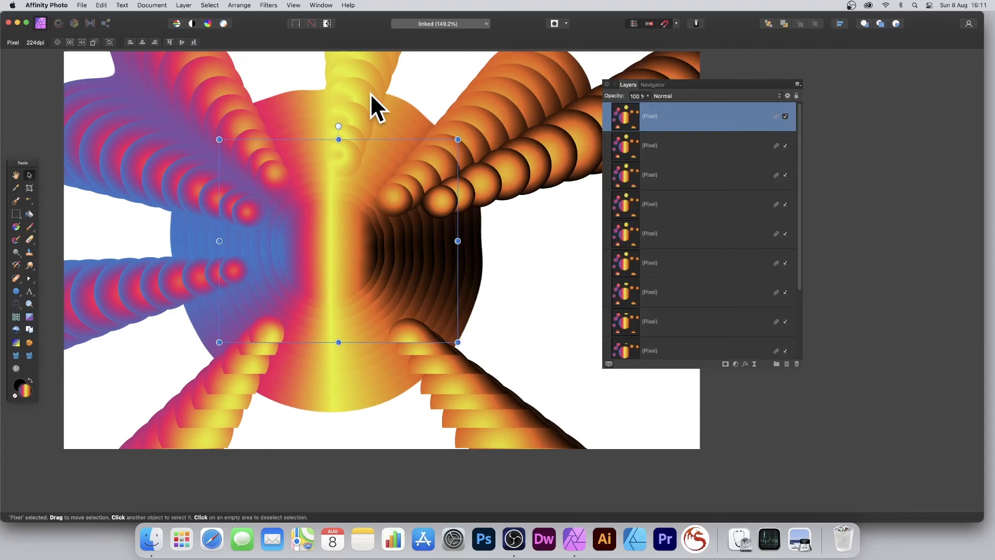
# Step: Set the warped top circle layer's blend mode to Lighten
pyautogui.click(669, 96)
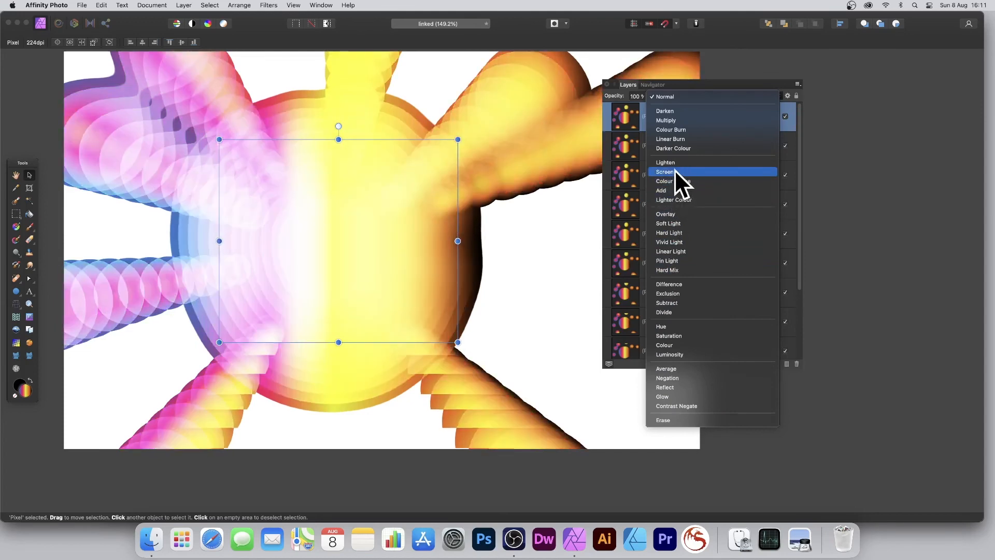
pyautogui.click(673, 160)
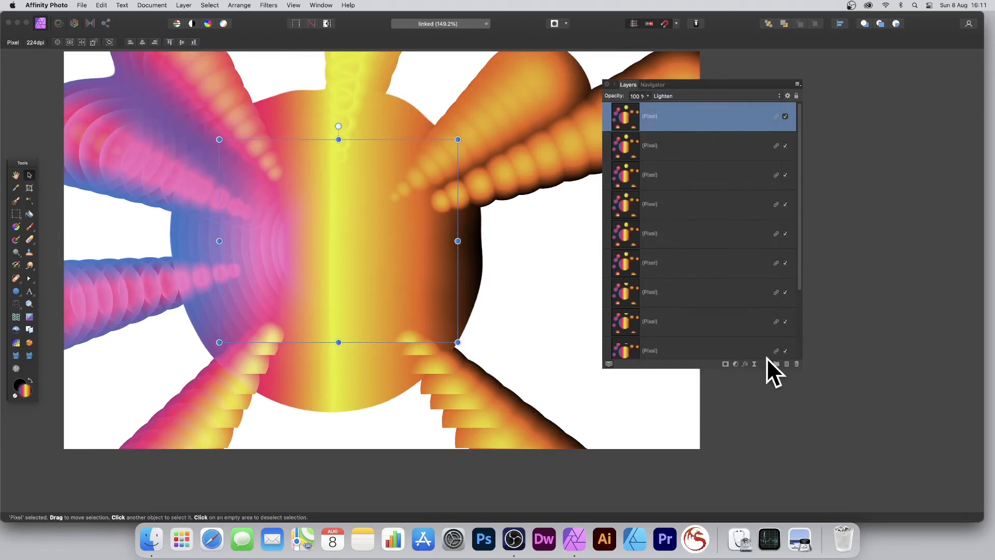
# Step: Add a Gaussian Blur layer effect with 1 px radius, leaving the 3D effect off
pyautogui.click(747, 364)
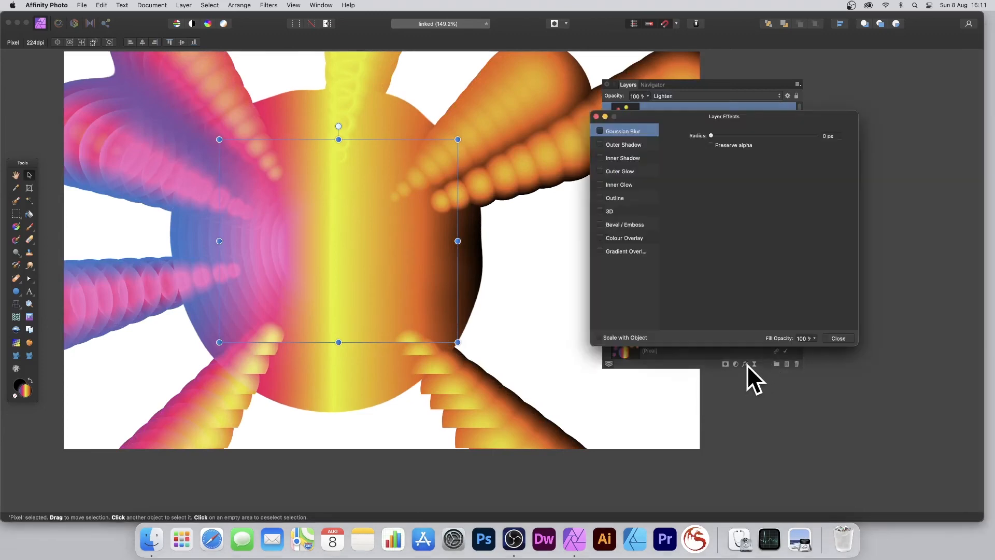
pyautogui.click(602, 211)
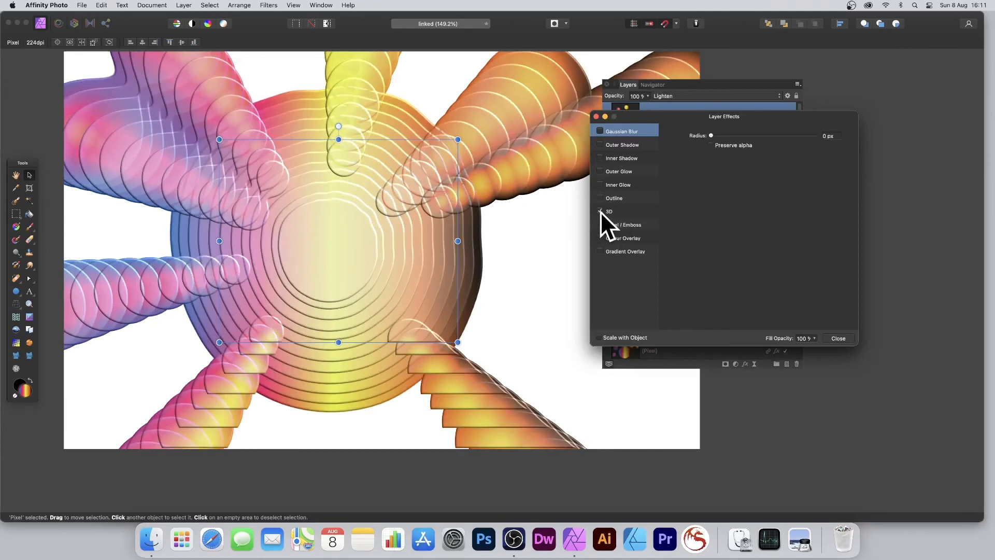
pyautogui.click(601, 212)
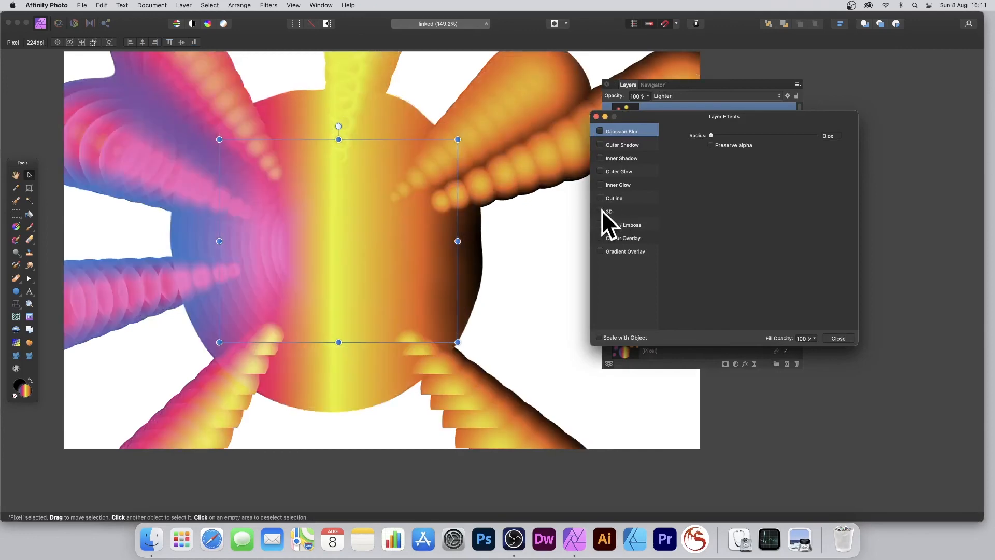
pyautogui.click(600, 131)
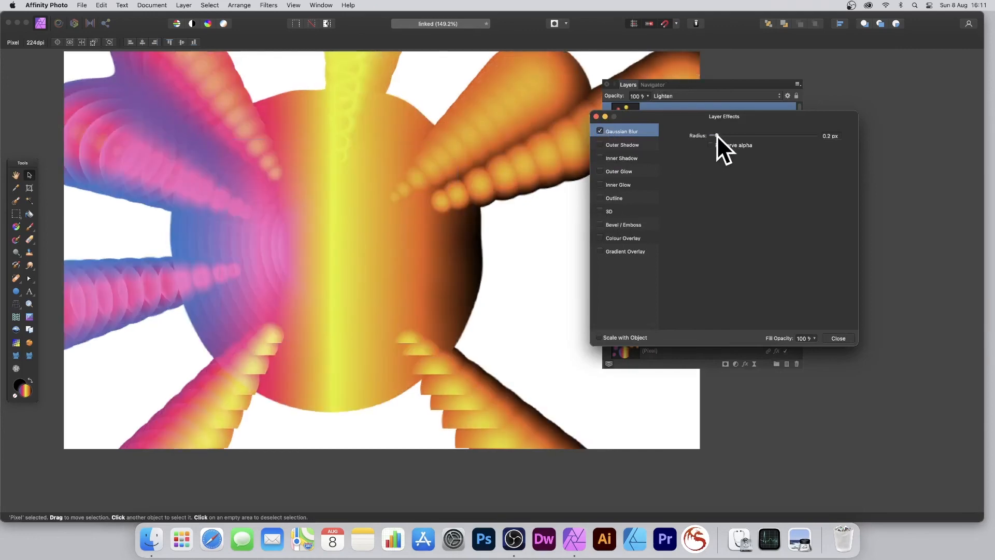
pyautogui.moveTo(718, 134); pyautogui.dragTo(735, 135)
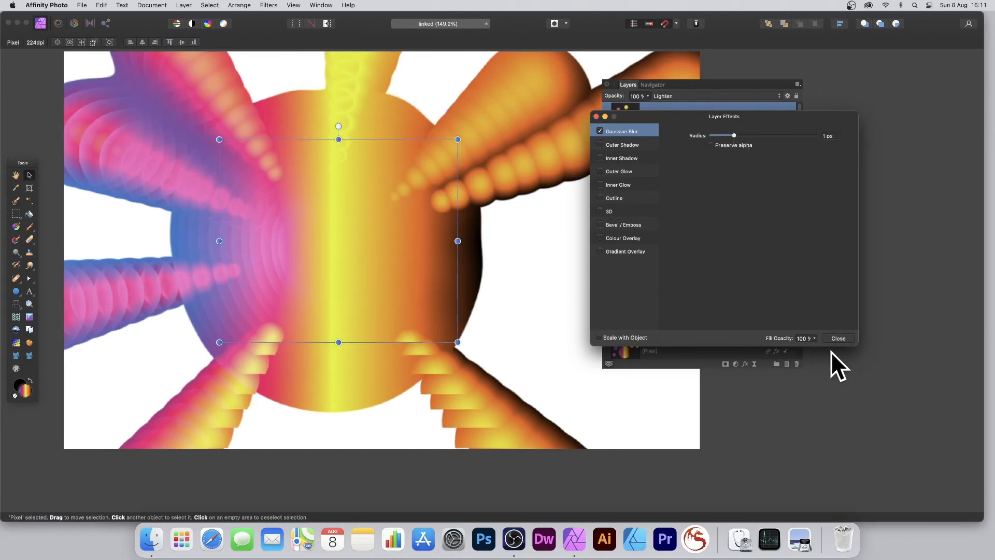
pyautogui.click(838, 338)
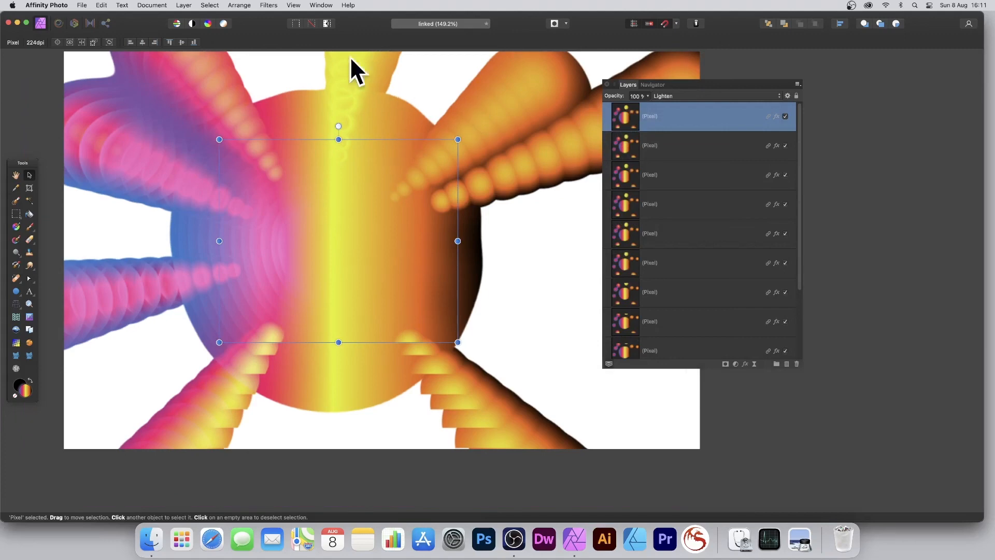
# Step: Apply a Gaussian Blur with radius raised to about 6.6 px to soften the rays
pyautogui.click(262, 5)
pyautogui.moveTo(268, 33)
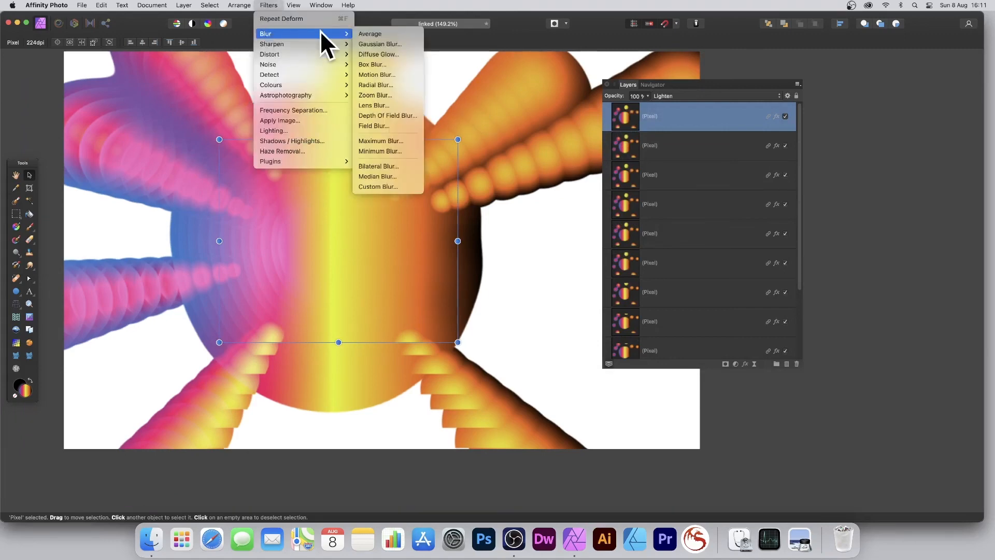
pyautogui.click(395, 45)
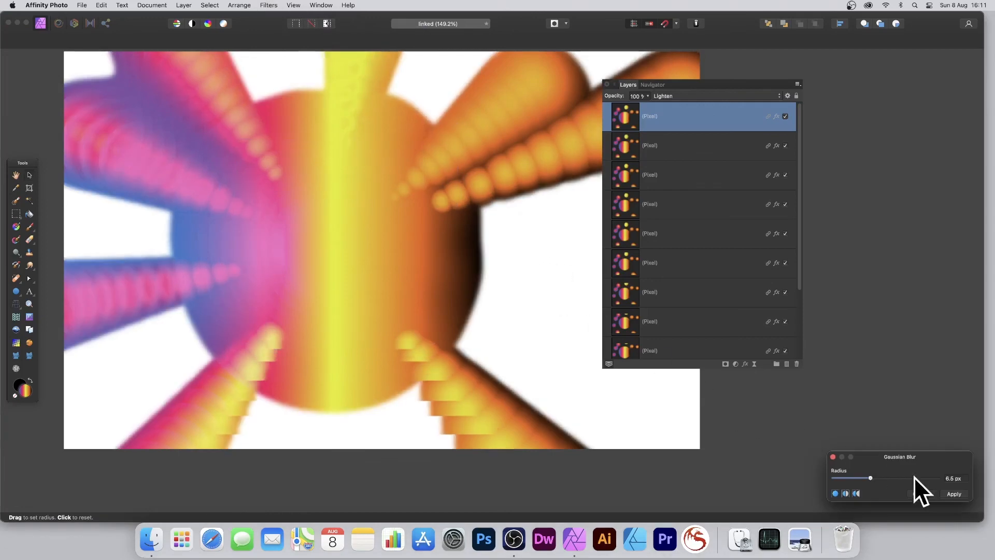
pyautogui.moveTo(878, 478); pyautogui.dragTo(881, 478)
pyautogui.click(955, 493)
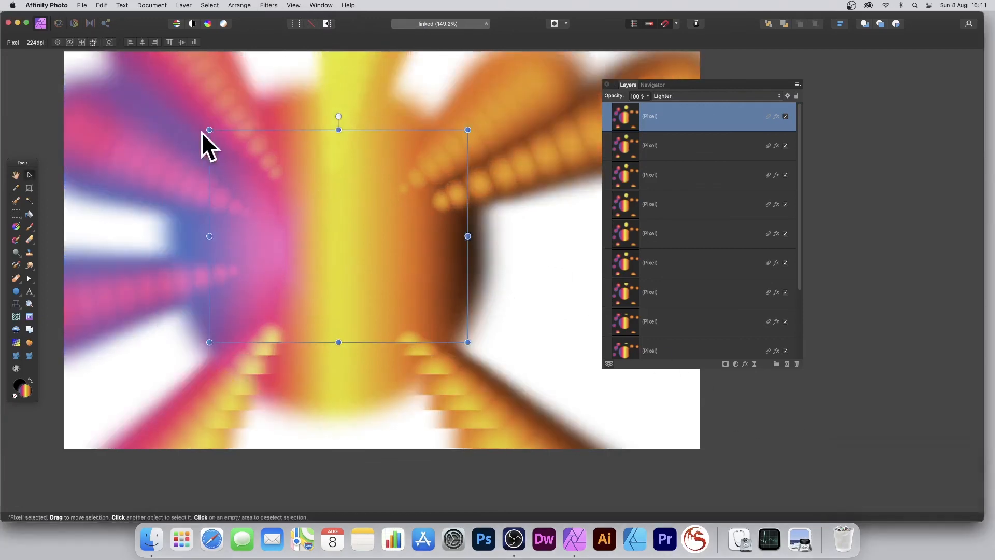